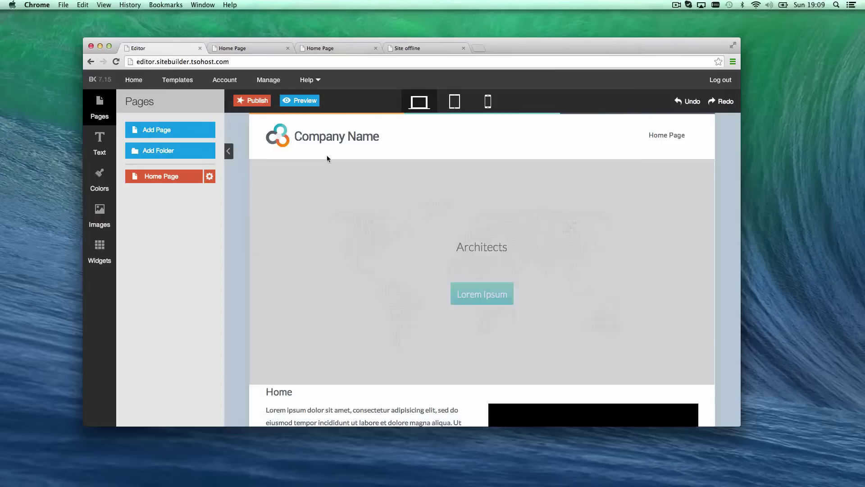
# Scroll through the Home Page template to review its header, text section and footer
pyautogui.scroll(-5, 422, 262)
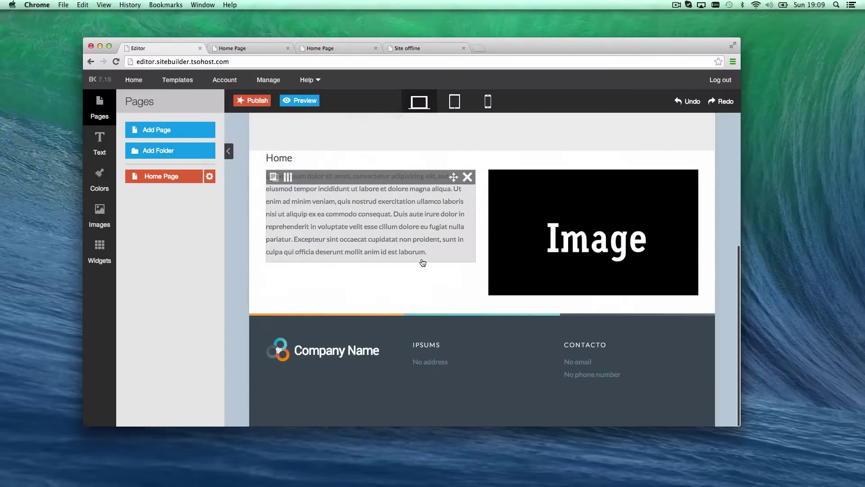
pyautogui.scroll(5, 423, 293)
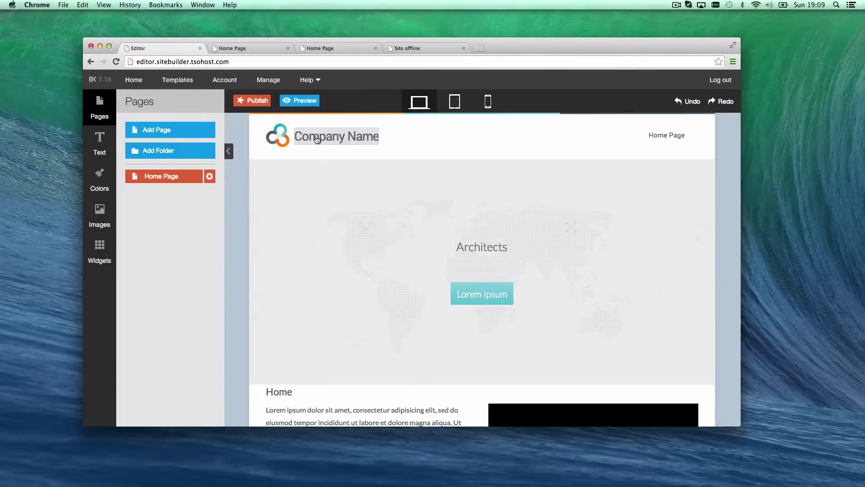
# Replace the header company name with 'ABC Solicitors'
pyautogui.click(317, 140)
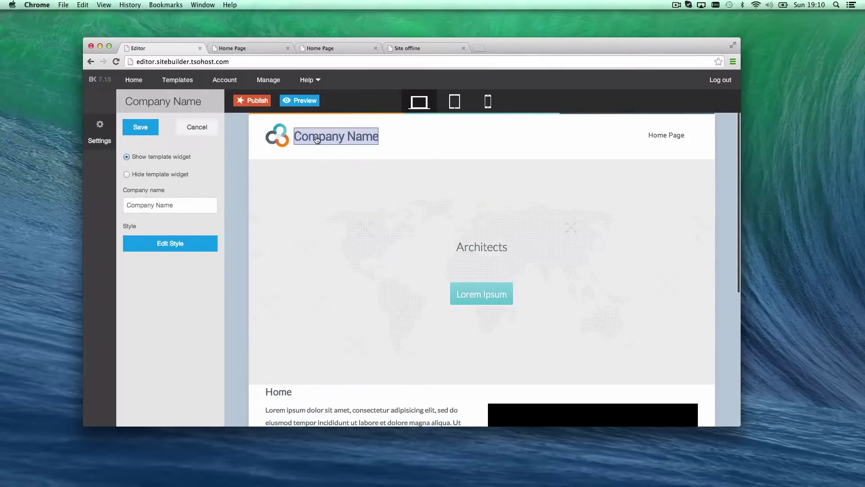
pyautogui.tripleClick(187, 208)
pyautogui.write('ABC Solicitors')
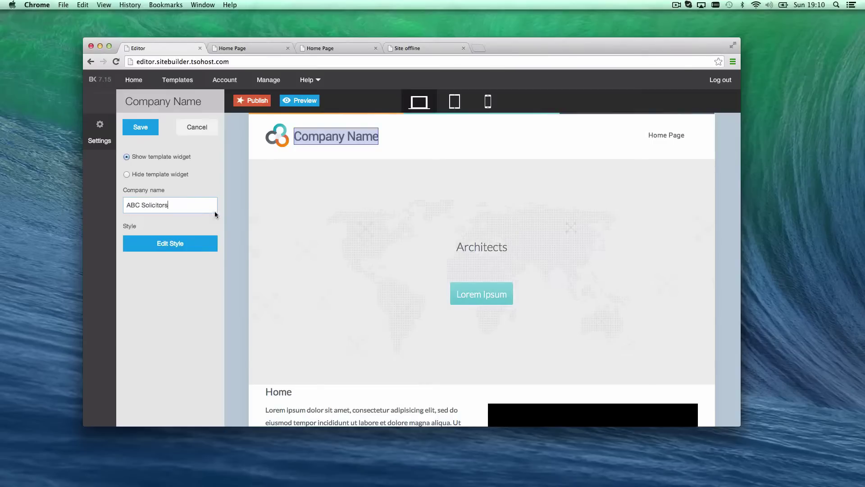
# Try a custom logo in the title style settings, then revert to the template logo
pyautogui.click(184, 245)
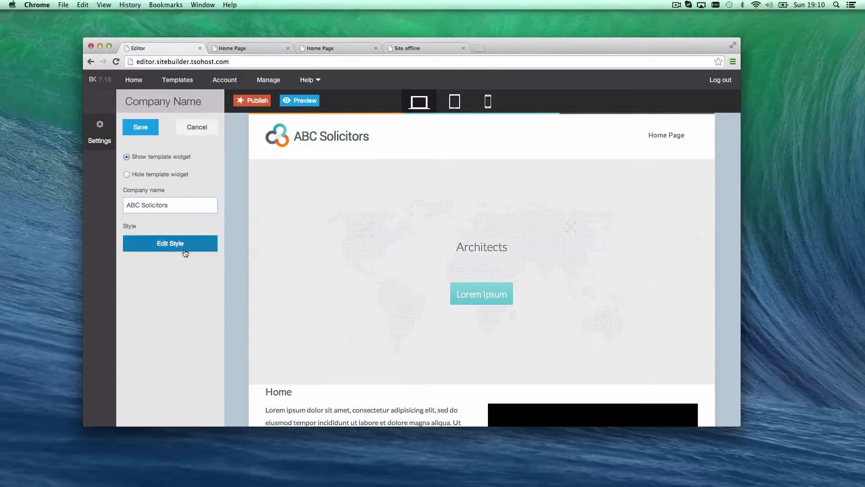
pyautogui.click(270, 136)
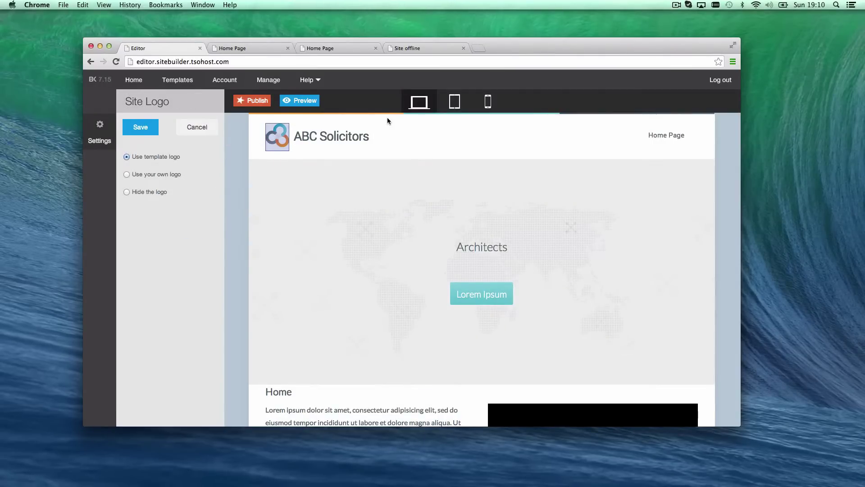
pyautogui.click(157, 179)
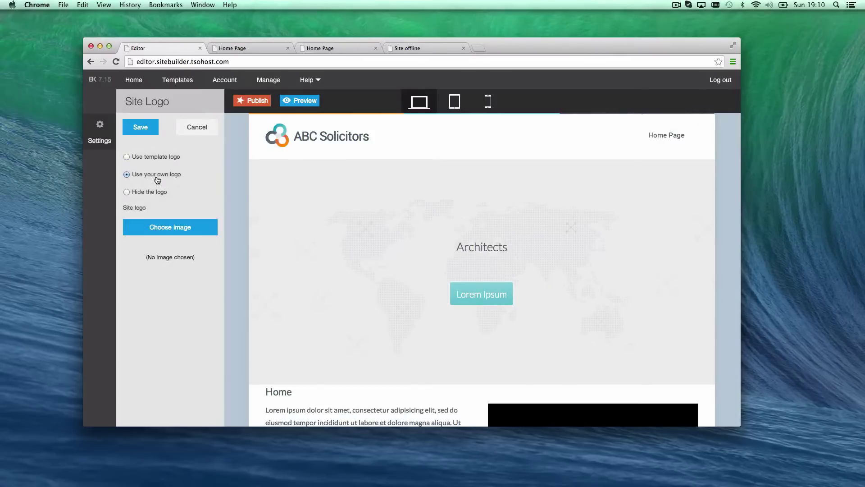
pyautogui.click(181, 223)
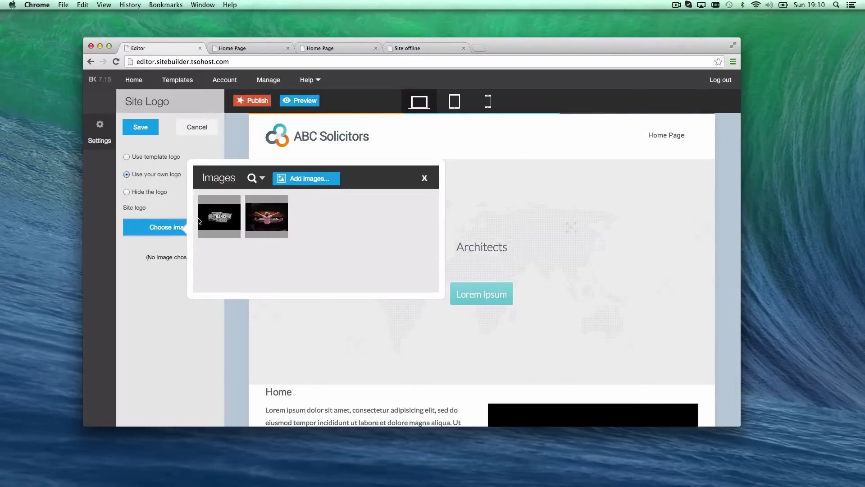
pyautogui.click(423, 177)
pyautogui.click(155, 156)
pyautogui.scroll(-1, 386, 210)
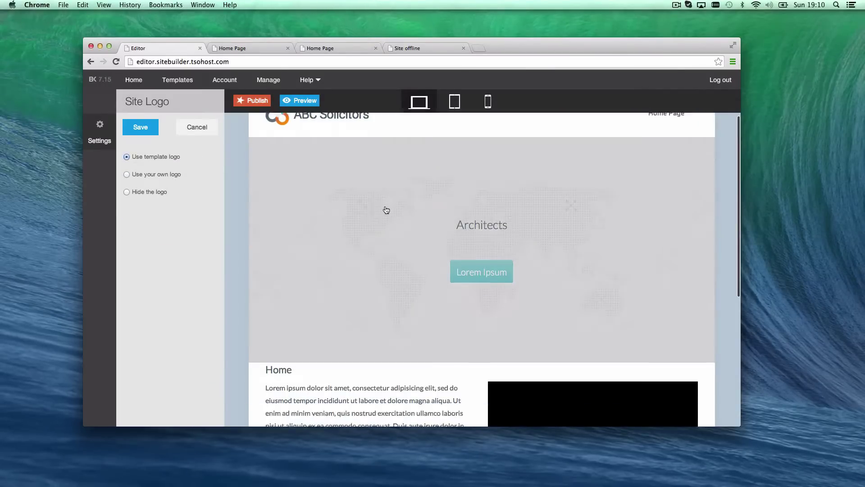
pyautogui.scroll(-2, 386, 210)
pyautogui.scroll(2, 433, 227)
# Set the banner heading to 'Legal Solicitors', strapline 'The best solicitors in Slough, allegedly', button 'Contact Us'
pyautogui.click(410, 215)
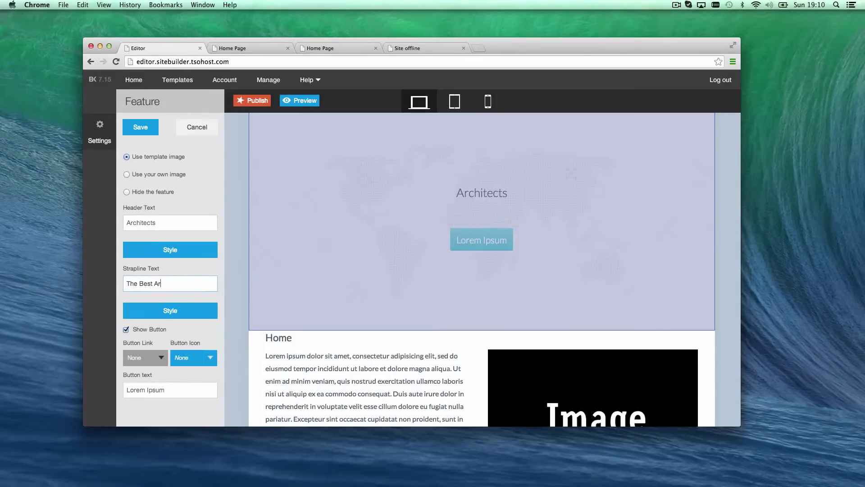
pyautogui.scroll(2, 263, 272)
pyautogui.scroll(-4, 356, 280)
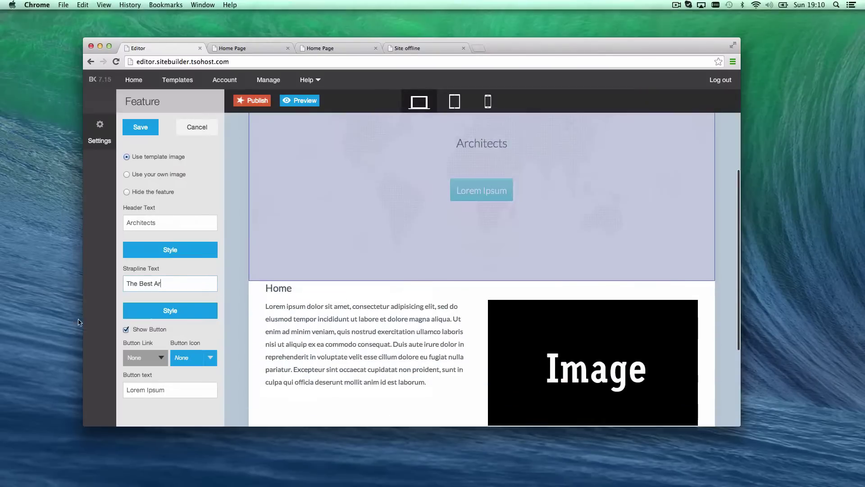
pyautogui.click(172, 212)
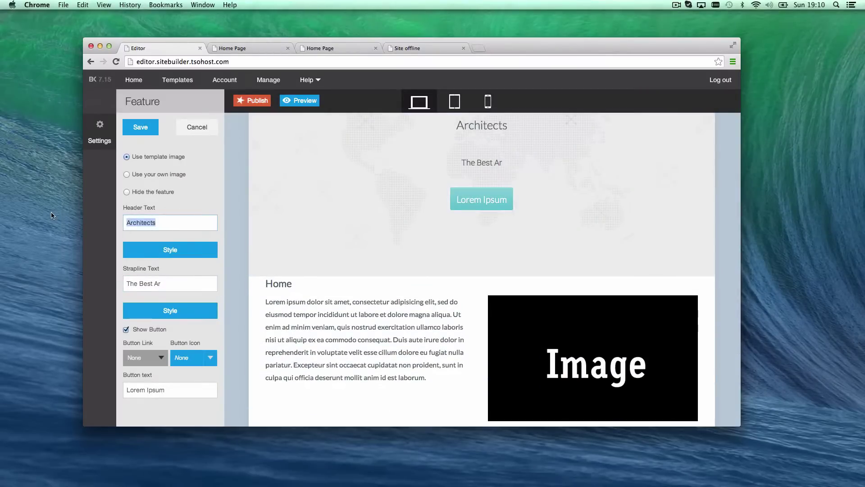
pyautogui.write('Legal Solicitors')
pyautogui.click(160, 283)
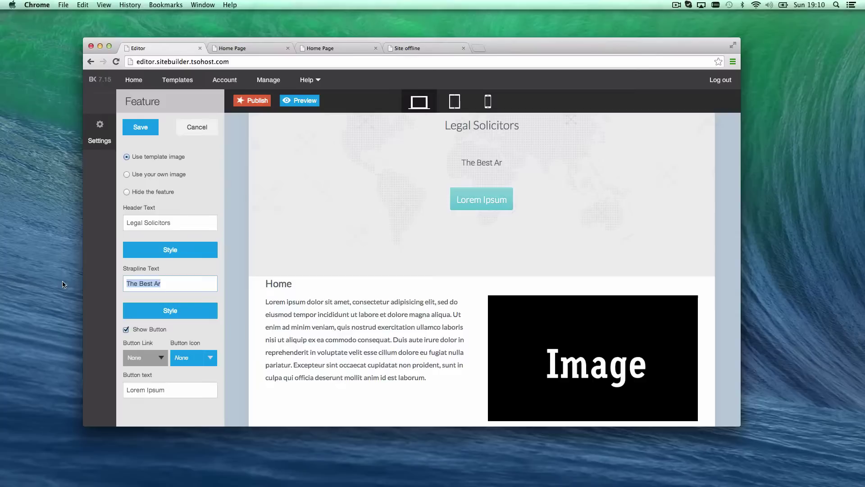
pyautogui.write('The best solicitors in')
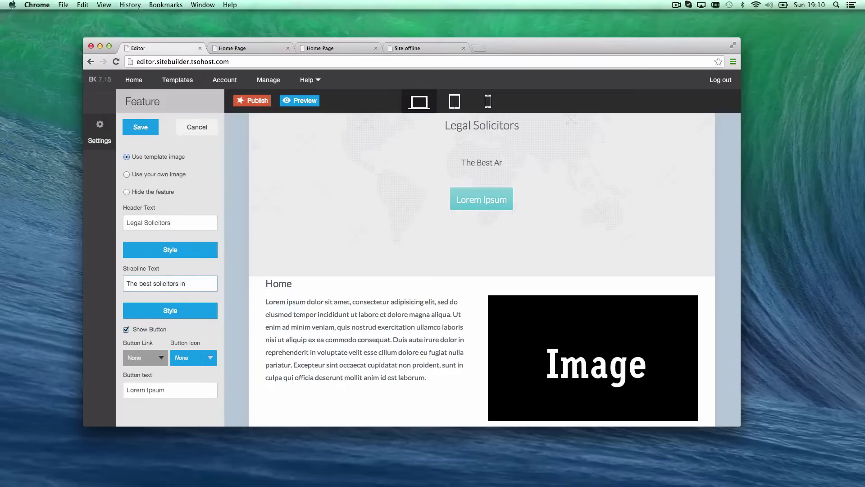
pyautogui.write(' Slough, allegedly')
pyautogui.click(157, 387)
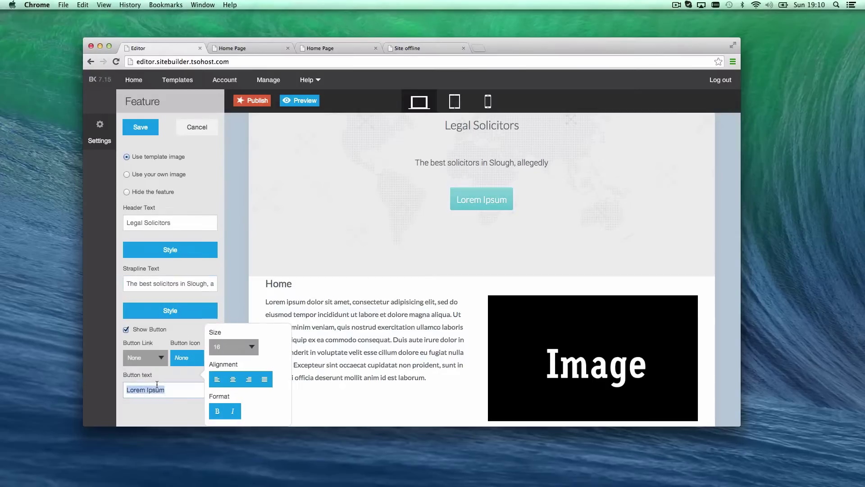
pyautogui.write('Contact Us')
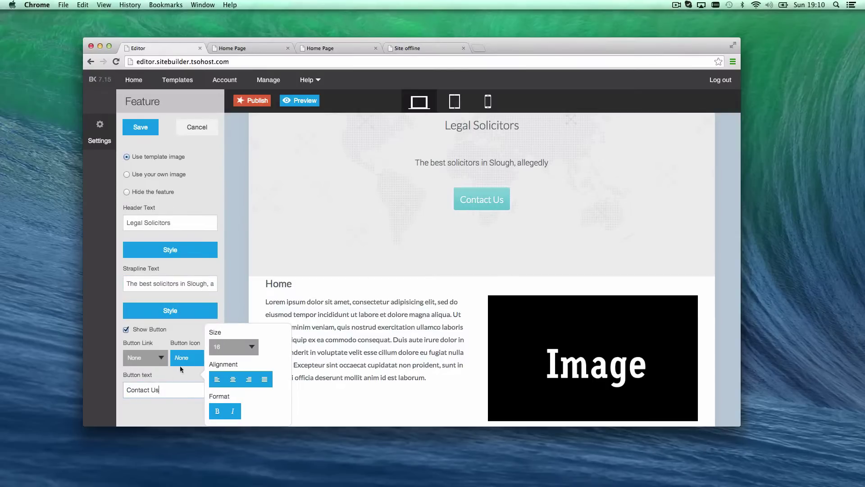
# Link the Contact Us button internally to Home Page and save the banner
pyautogui.click(153, 357)
pyautogui.click(144, 386)
pyautogui.click(192, 373)
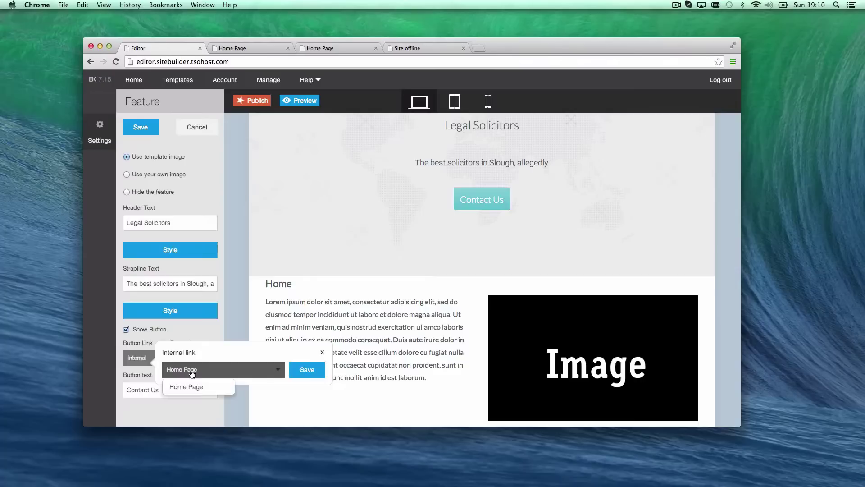
pyautogui.click(231, 370)
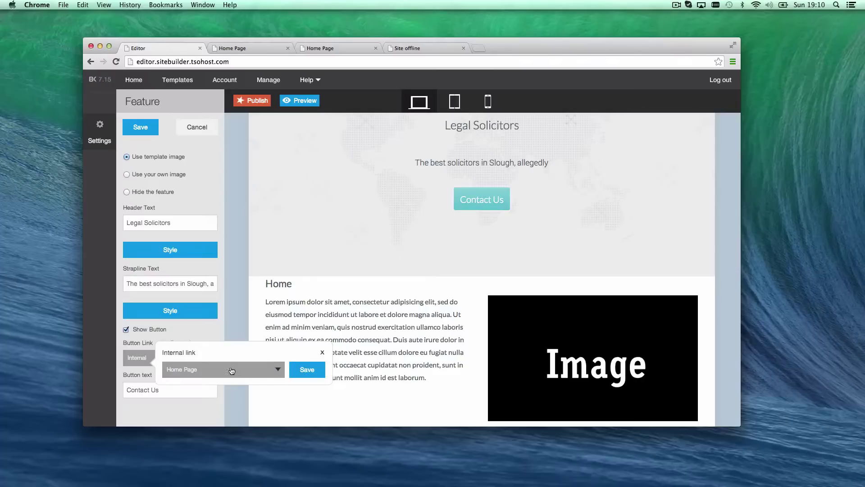
pyautogui.click(296, 371)
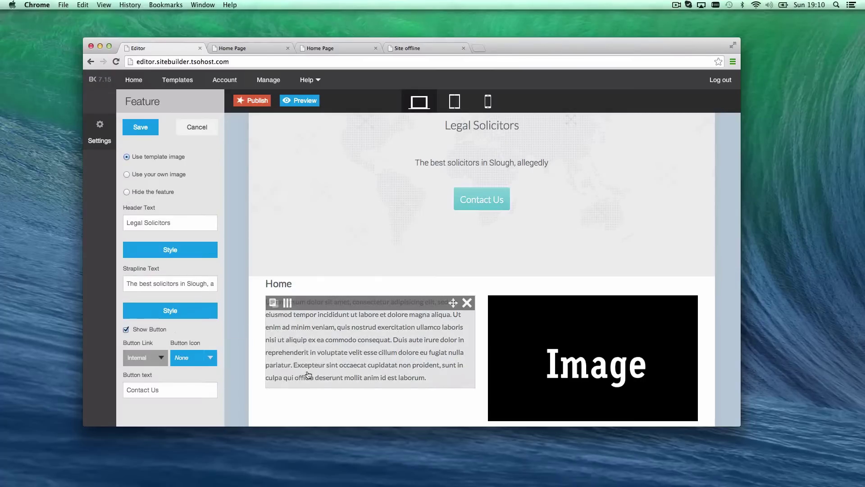
pyautogui.click(136, 127)
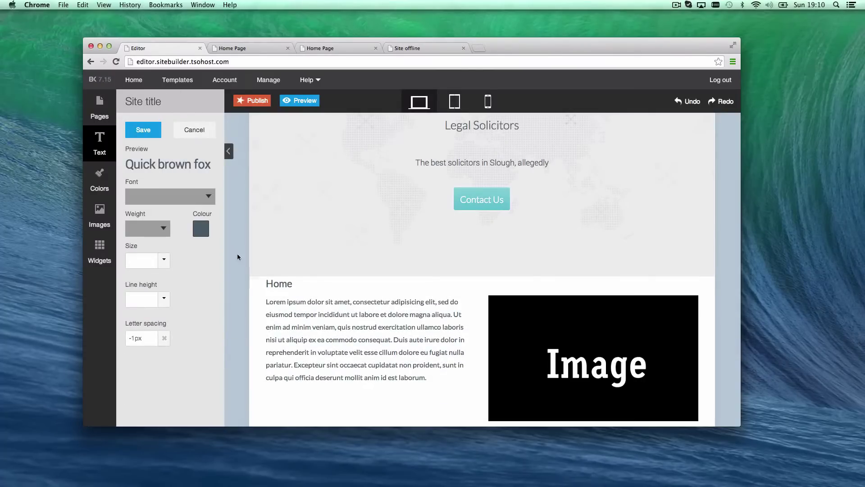
# Change the Home heading to 'Welcome to our website' and save it
pyautogui.moveTo(368, 345)
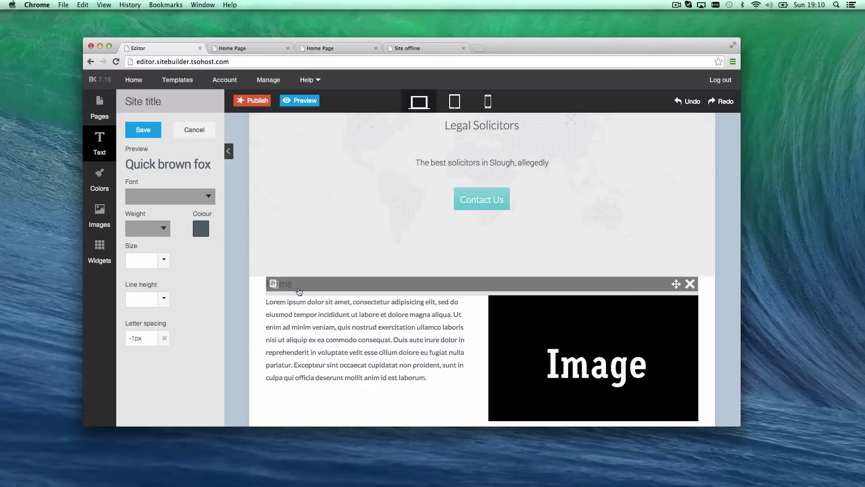
pyautogui.click(299, 291)
pyautogui.moveTo(250, 319)
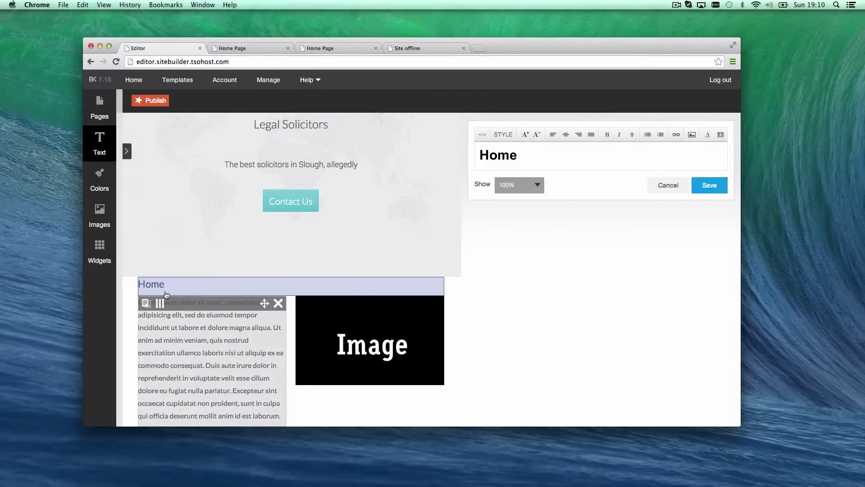
pyautogui.press('super+a')
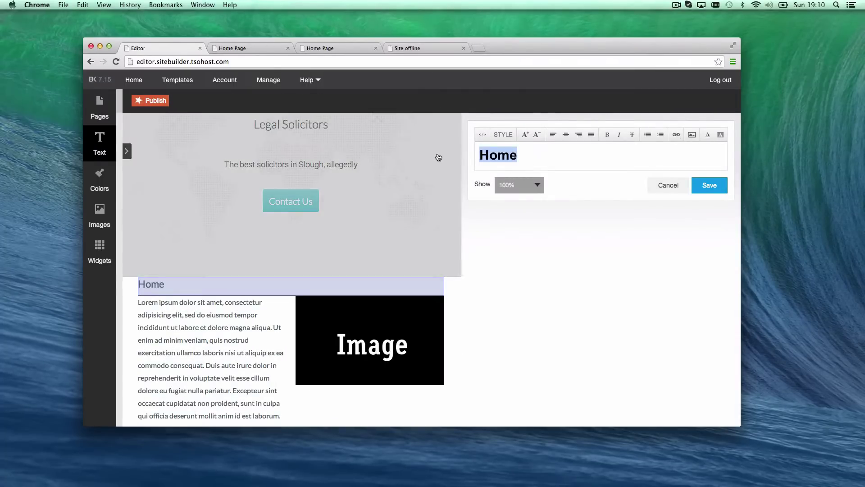
pyautogui.write('EW')
pyautogui.press('BackSpace')
pyautogui.press('BackSpace')
pyautogui.write('Welcome to ')
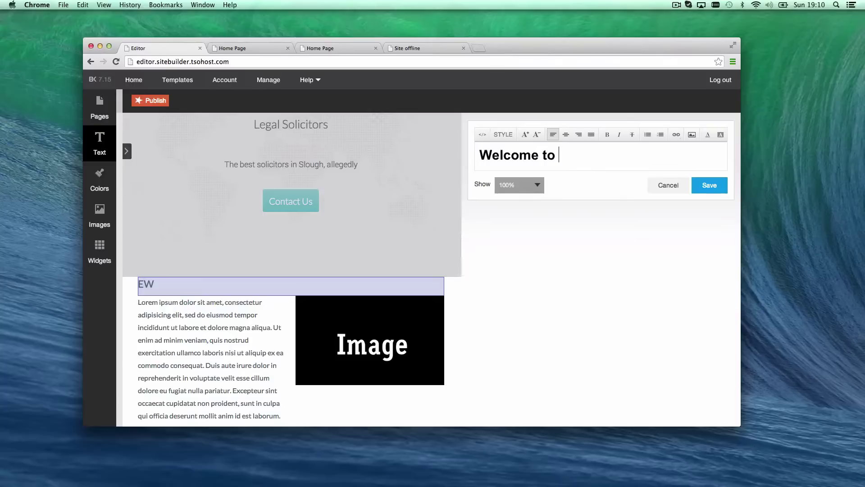
pyautogui.write('our website')
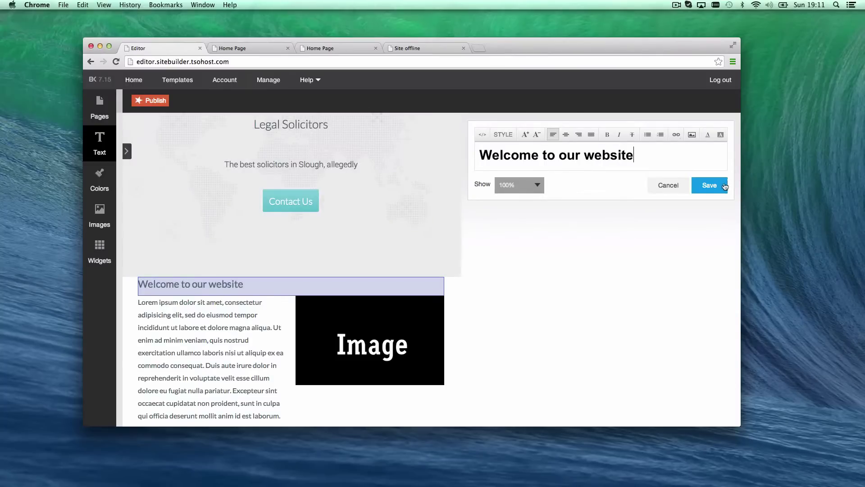
pyautogui.click(725, 186)
# Replace the placeholder paragraph with text about legal solicitors based in Slough, UK
pyautogui.click(189, 360)
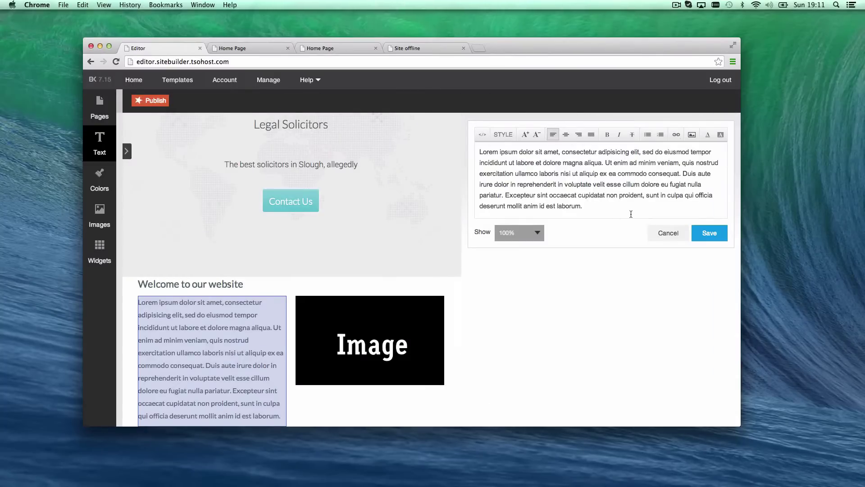
pyautogui.tripleClick(603, 203)
pyautogui.write('We a')
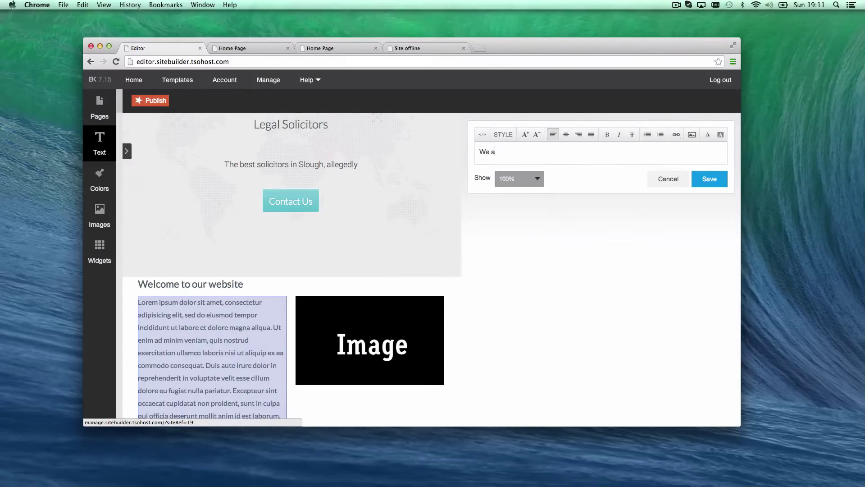
pyautogui.write('re legalsolcitors based in Slough, UK. Contact us for all your legal needs.')
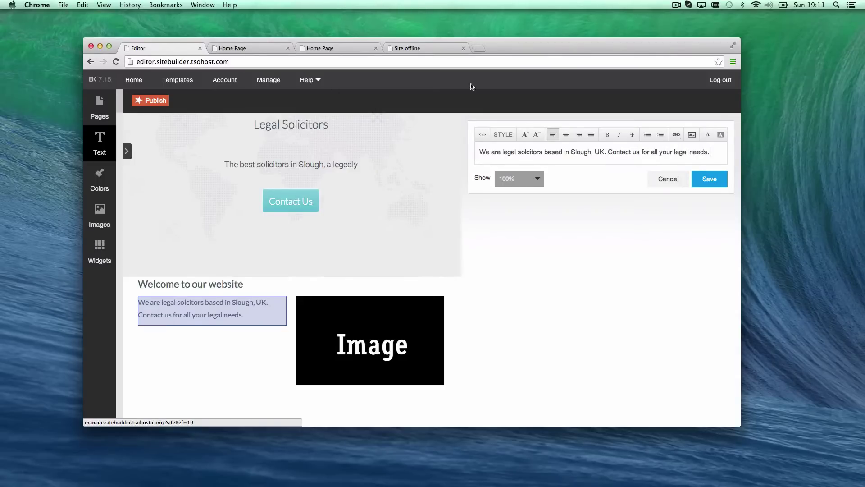
pyautogui.click(720, 182)
# Swap the welcome section's placeholder image for armin_1.jpg and save it
pyautogui.click(614, 308)
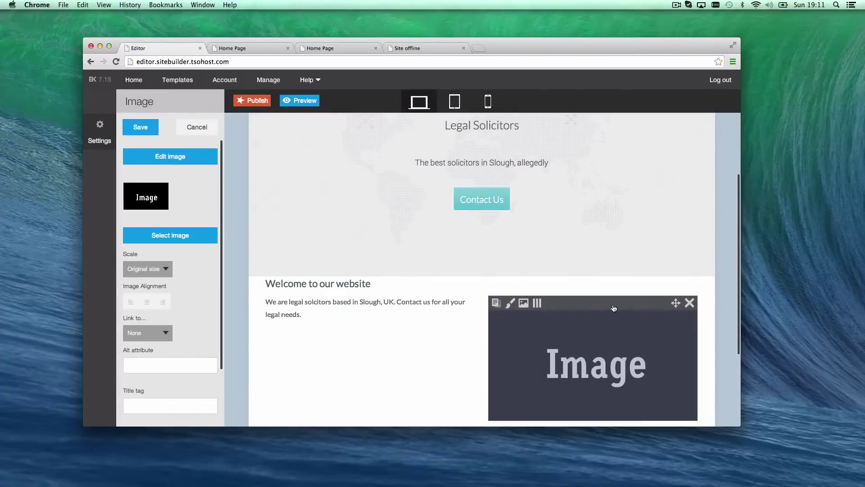
pyautogui.click(165, 238)
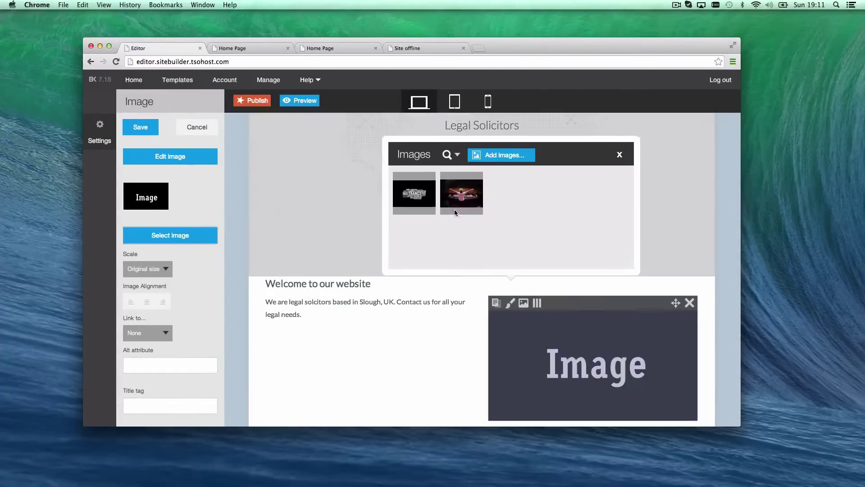
pyautogui.click(458, 192)
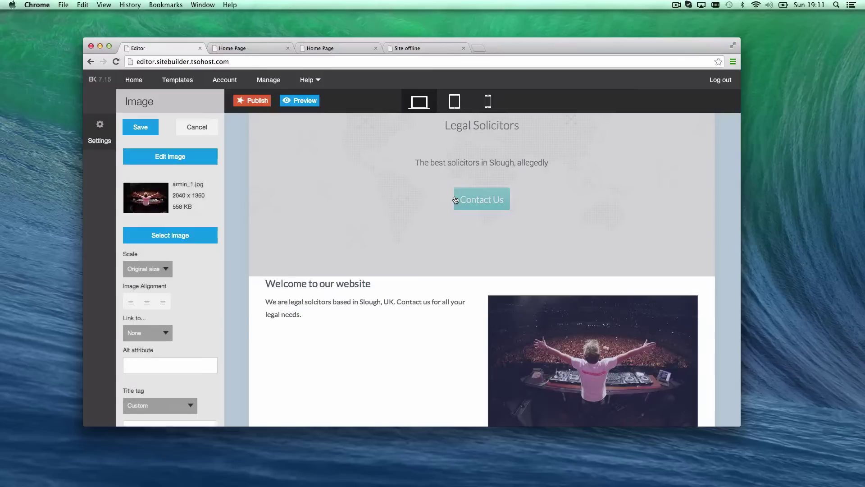
pyautogui.scroll(-3, 356, 277)
pyautogui.scroll(-2, 382, 276)
pyautogui.scroll(3, 401, 276)
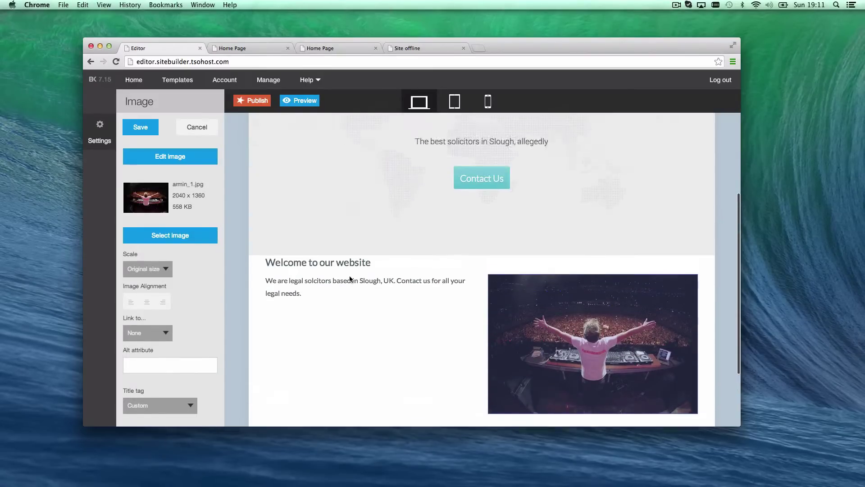
pyautogui.scroll(-1, 404, 276)
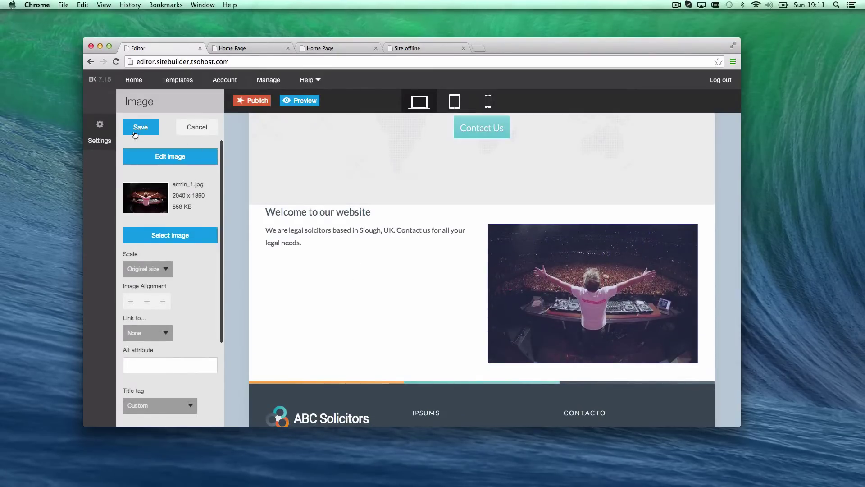
pyautogui.click(135, 130)
pyautogui.scroll(1, 444, 292)
pyautogui.scroll(-1, 441, 300)
pyautogui.scroll(5, 440, 300)
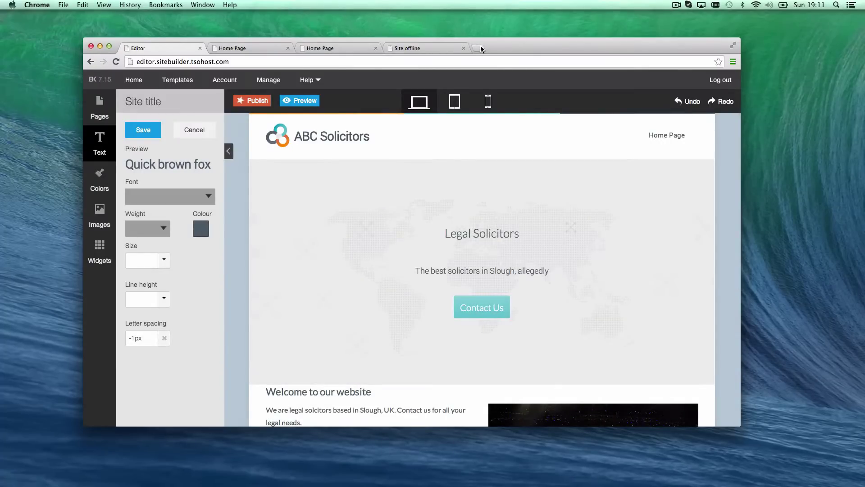
# Search Google Images for SOLICITORS in a new browser tab
pyautogui.click(480, 46)
pyautogui.write('GOOGLE.COUK/')
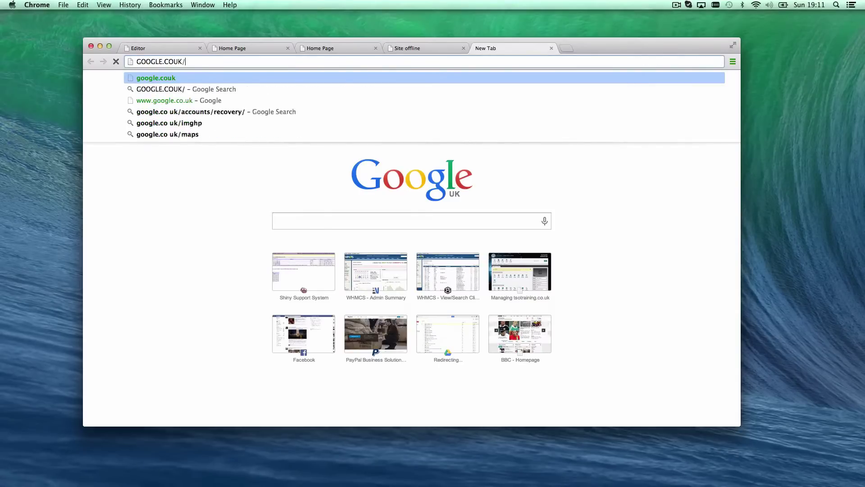
pyautogui.press('BackSpace')
pyautogui.press('BackSpace')
pyautogui.press('BackSpace')
pyautogui.write('.UK/IMAGES')
pyautogui.press('Return')
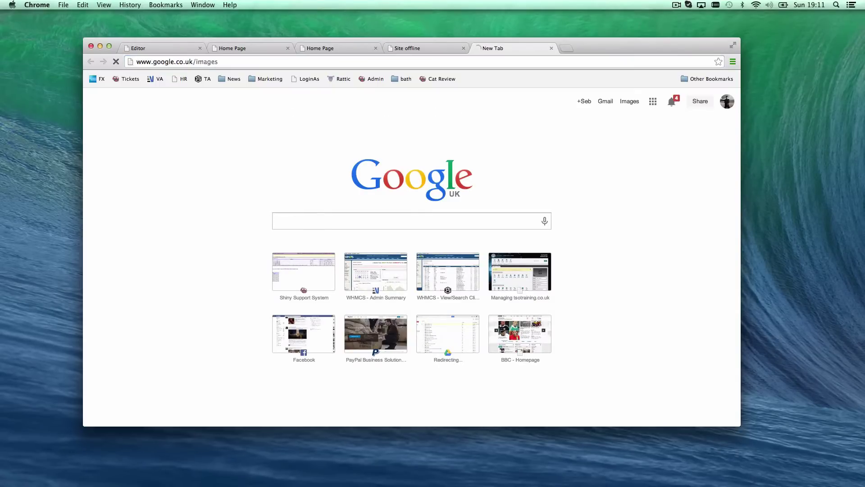
pyautogui.click(317, 210)
pyautogui.write('SOLICITO')
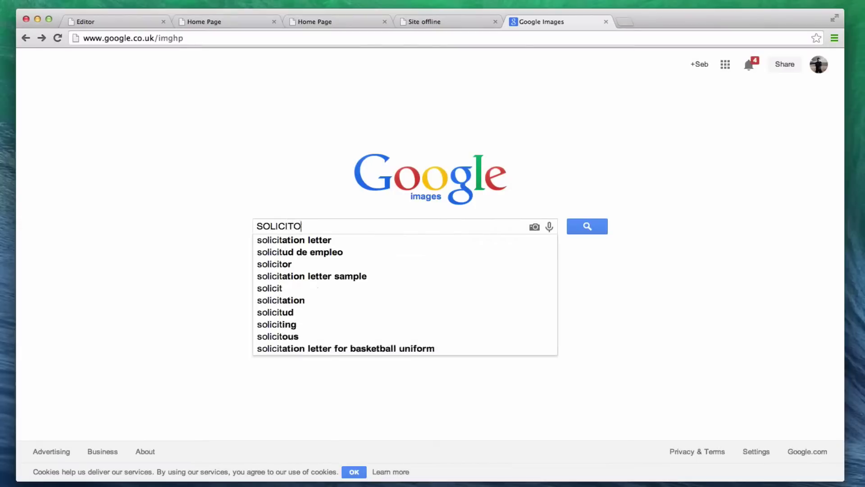
pyautogui.write('RS')
pyautogui.press('Return')
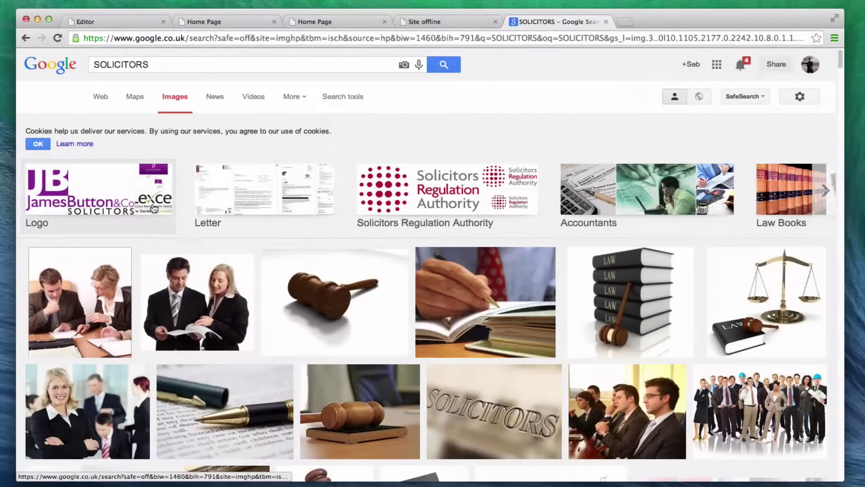
# Save the gavel photo to the Sitebuilder folder and return to the editor
pyautogui.rightClick(327, 280)
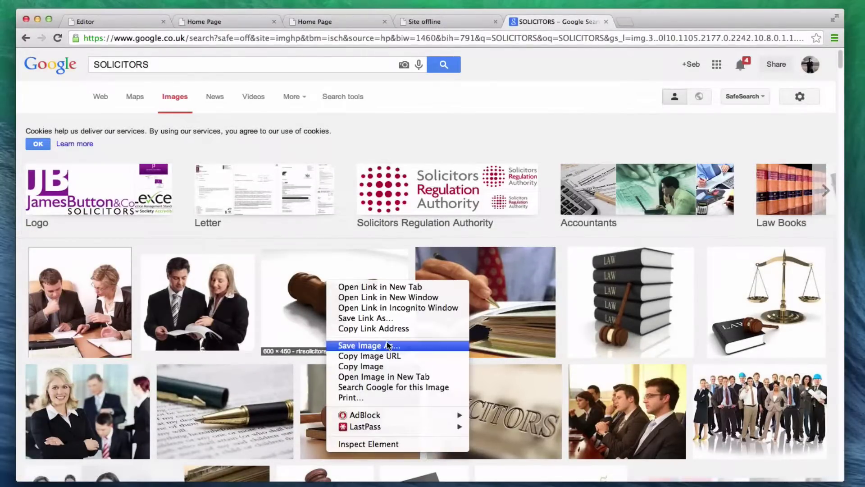
pyautogui.click(387, 344)
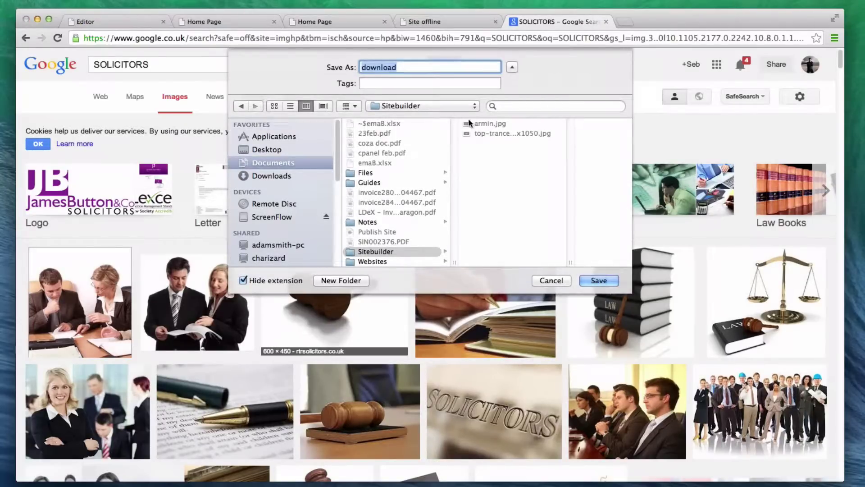
pyautogui.click(588, 281)
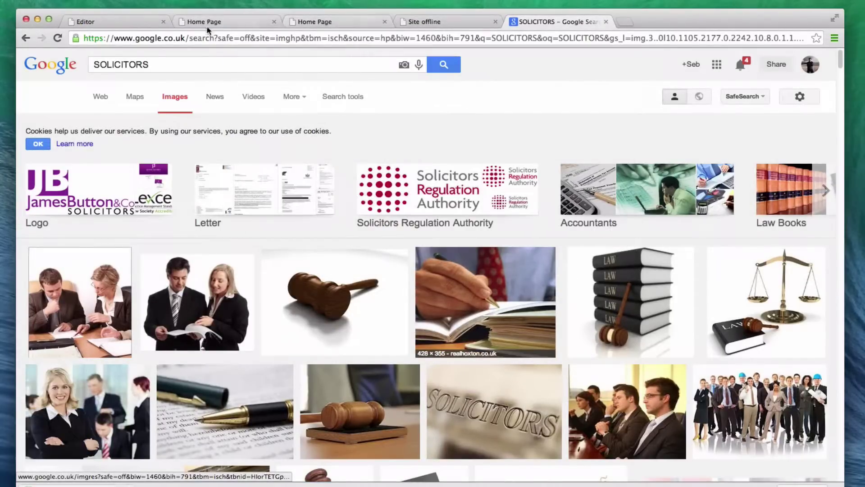
pyautogui.click(119, 17)
# Upload download.jpeg (the gavel photo) and set it as the hero banner's own image
pyautogui.scroll(-3, 440, 283)
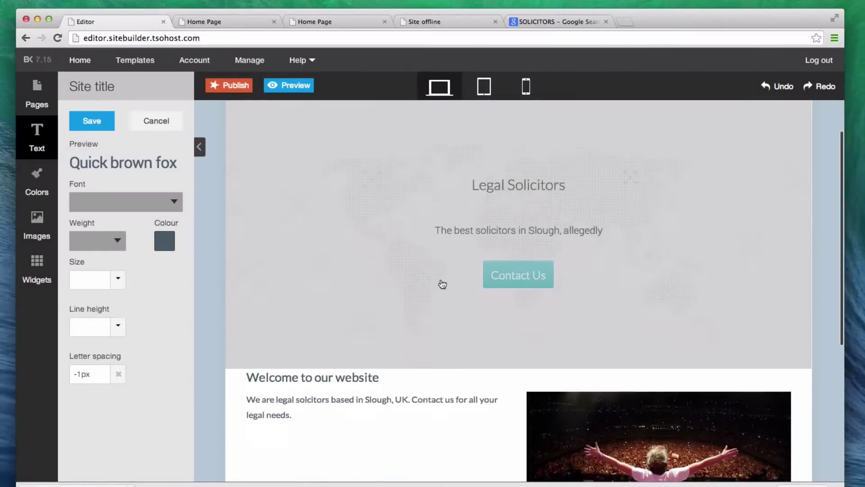
pyautogui.click(424, 266)
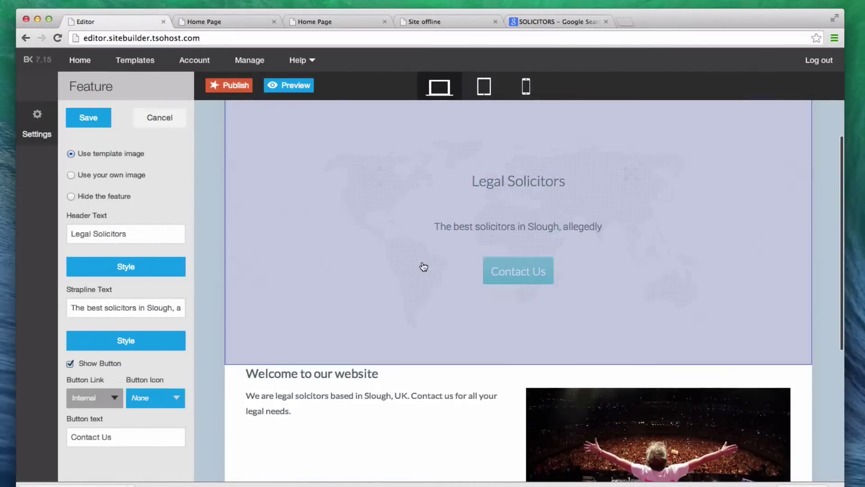
pyautogui.click(106, 176)
pyautogui.click(122, 294)
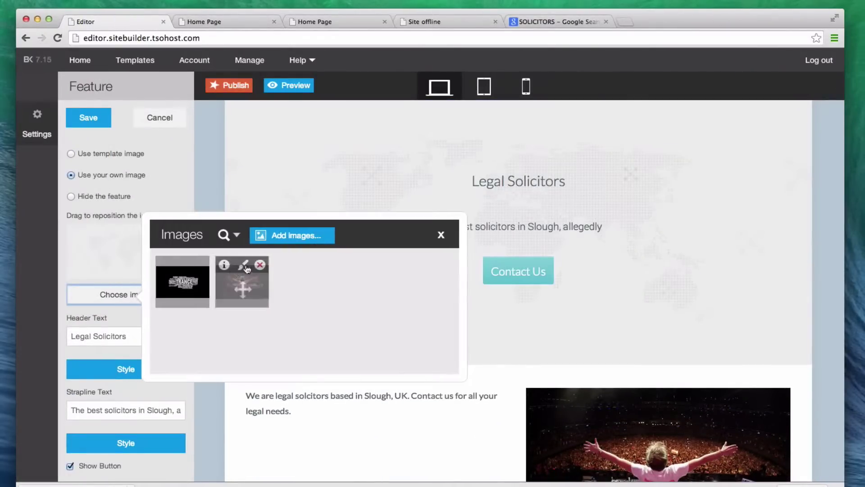
pyautogui.click(274, 246)
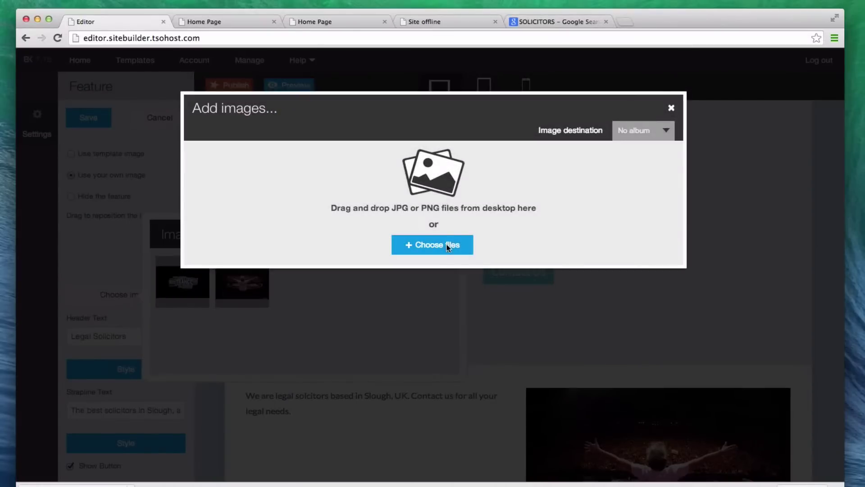
pyautogui.click(447, 245)
pyautogui.doubleClick(391, 91)
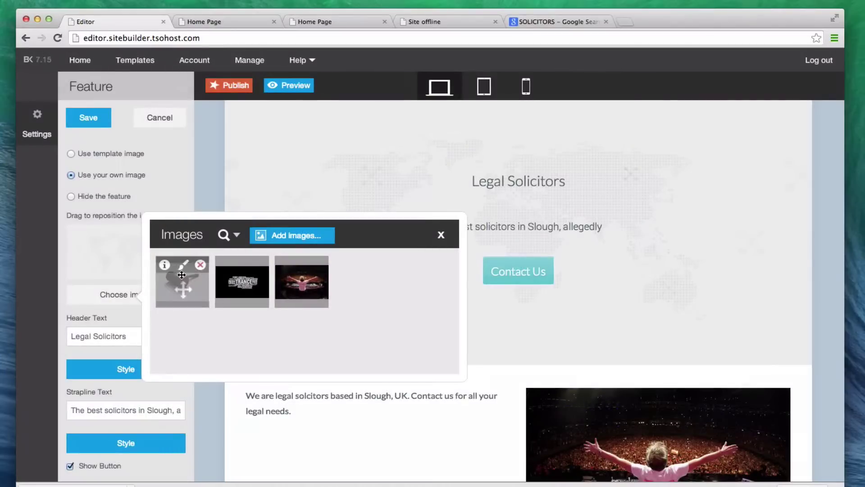
pyautogui.click(182, 274)
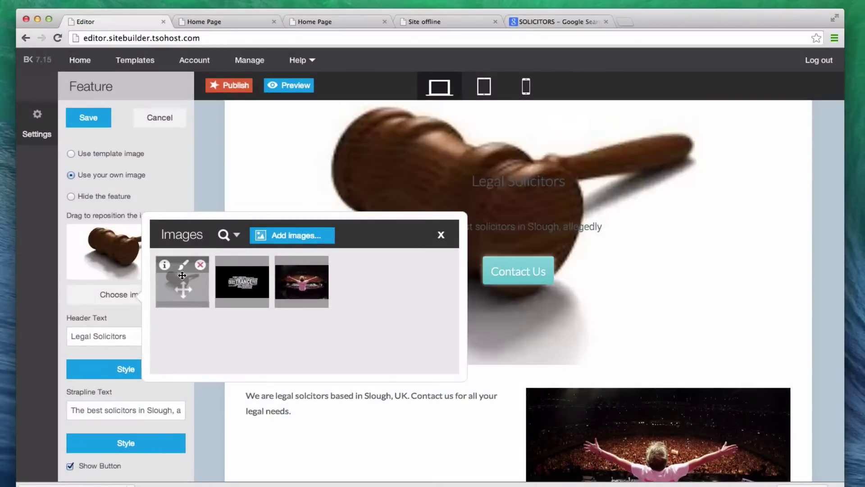
pyautogui.click(440, 235)
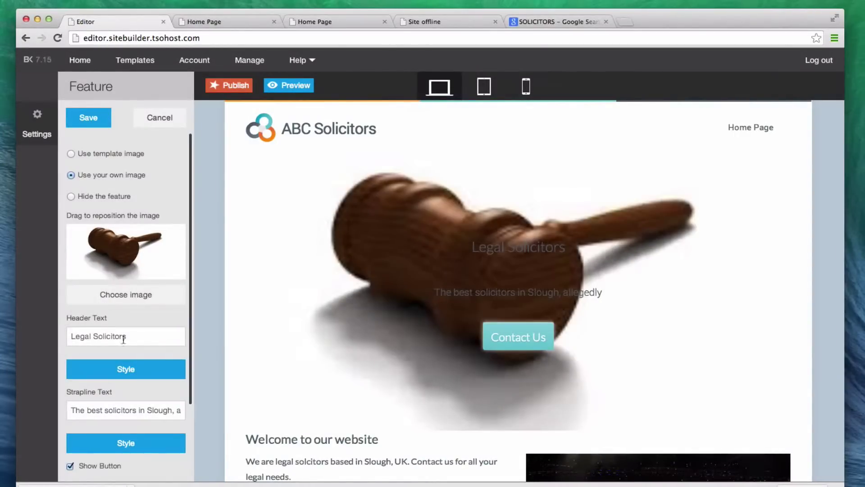
# Colour the Legal Solicitors banner heading near-white (#fbfdff)
pyautogui.click(101, 372)
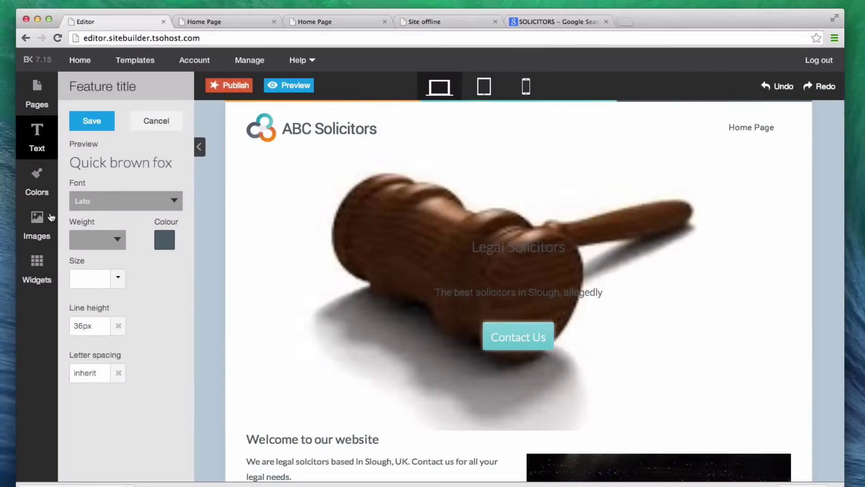
pyautogui.click(163, 239)
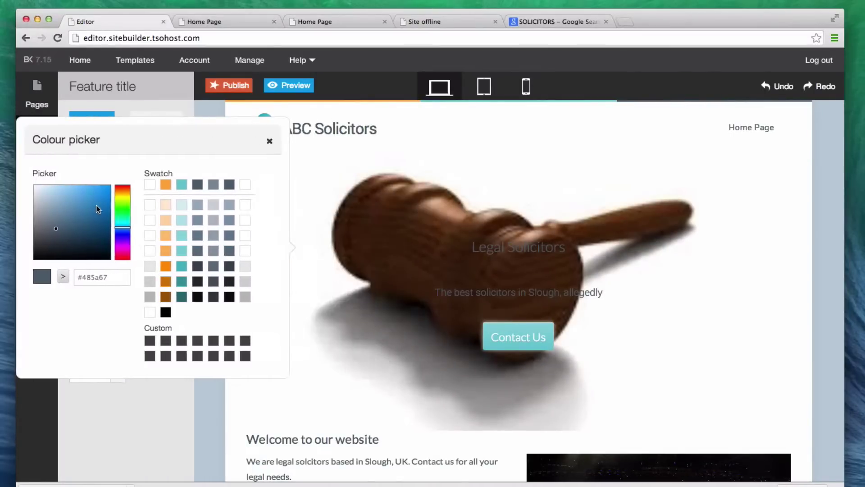
pyautogui.moveTo(38, 189); pyautogui.dragTo(35, 186)
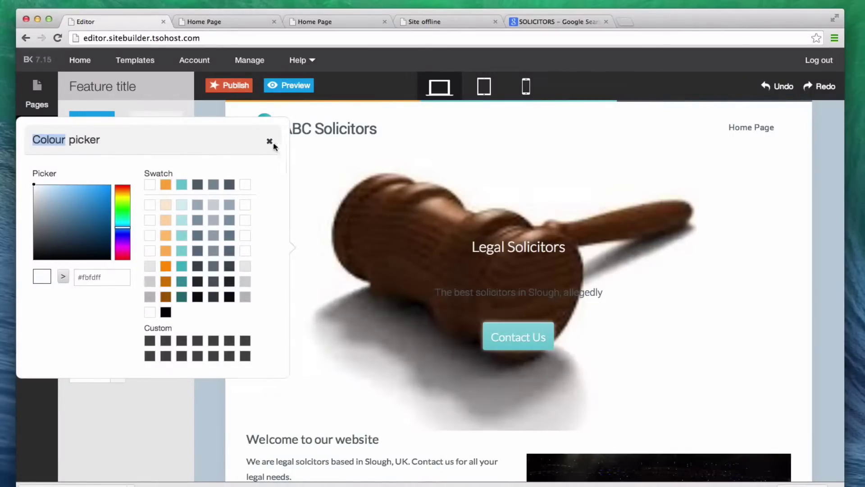
pyautogui.click(268, 142)
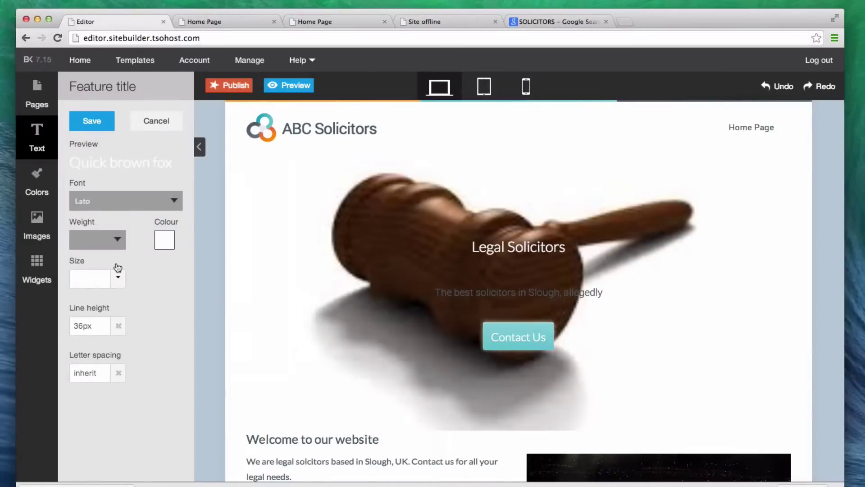
pyautogui.scroll(-7, 592, 359)
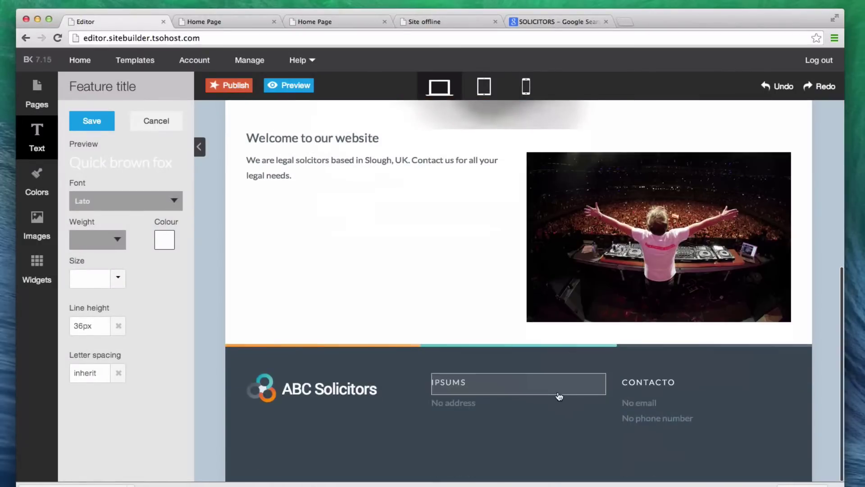
pyautogui.scroll(7, 401, 351)
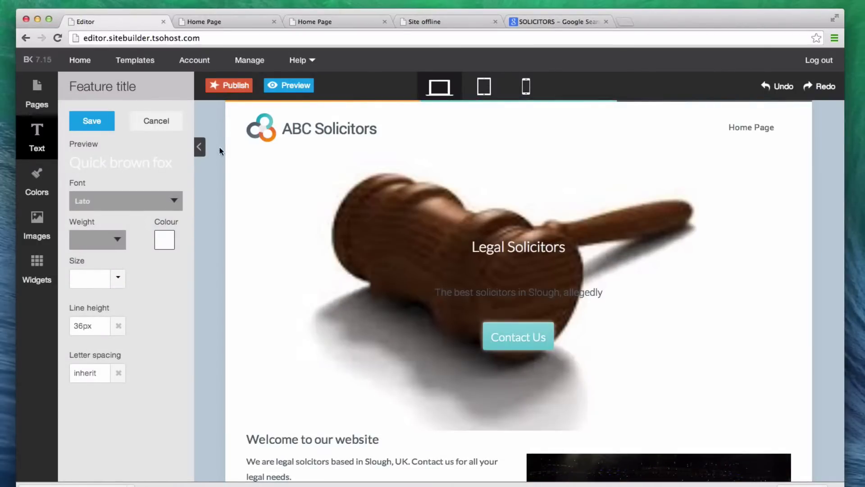
# Add a Contact Us page from the Contact template and open it
pyautogui.click(200, 148)
pyautogui.click(50, 110)
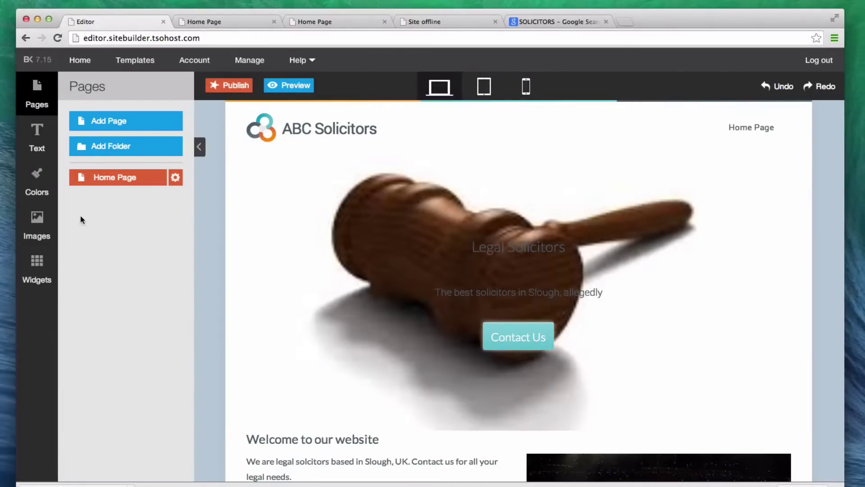
pyautogui.click(102, 123)
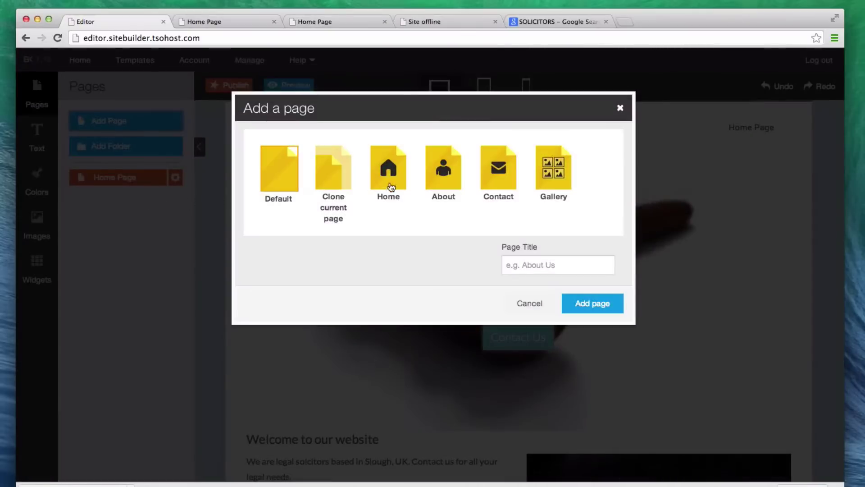
pyautogui.click(496, 189)
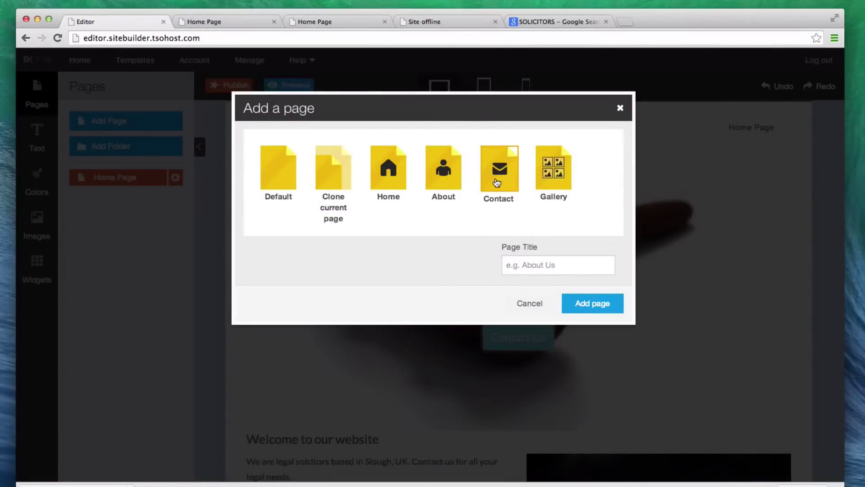
pyautogui.write('Cont')
pyautogui.press('BackSpace')
pyautogui.press('BackSpace')
pyautogui.press('BackSpace')
pyautogui.press('BackSpace')
pyautogui.write('Con')
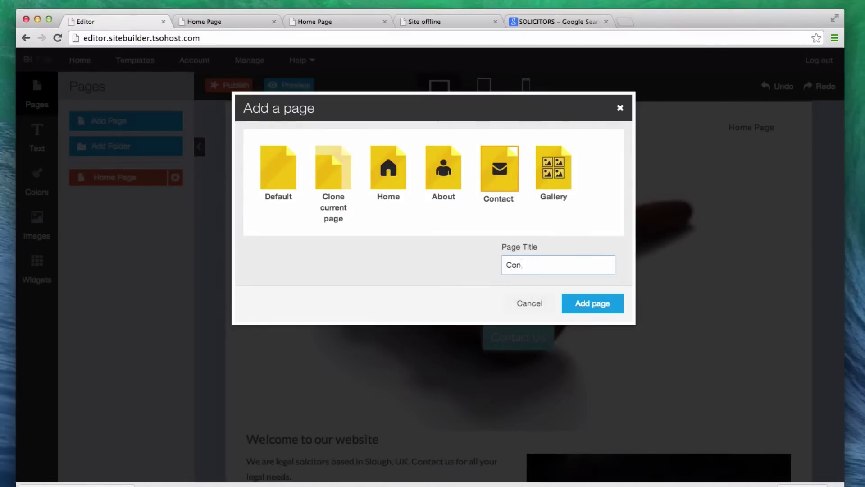
pyautogui.click(599, 303)
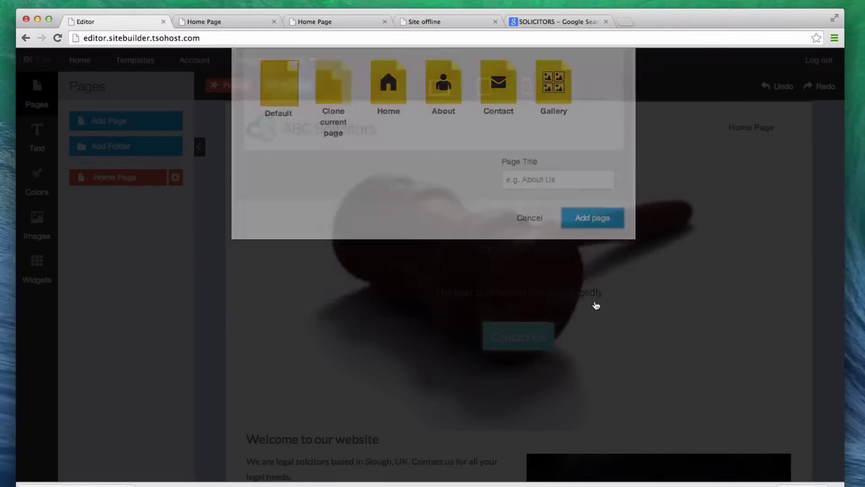
pyautogui.click(111, 202)
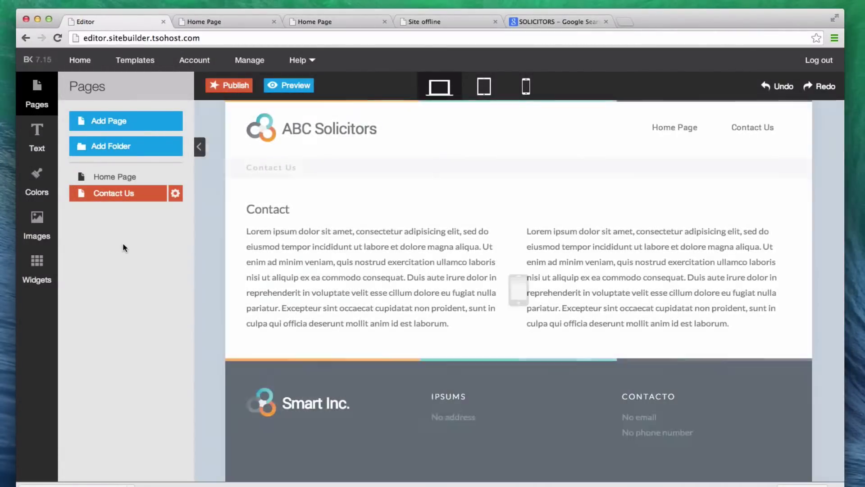
# Remove both placeholder text blocks and their empty row from the Contact Us page
pyautogui.click(297, 253)
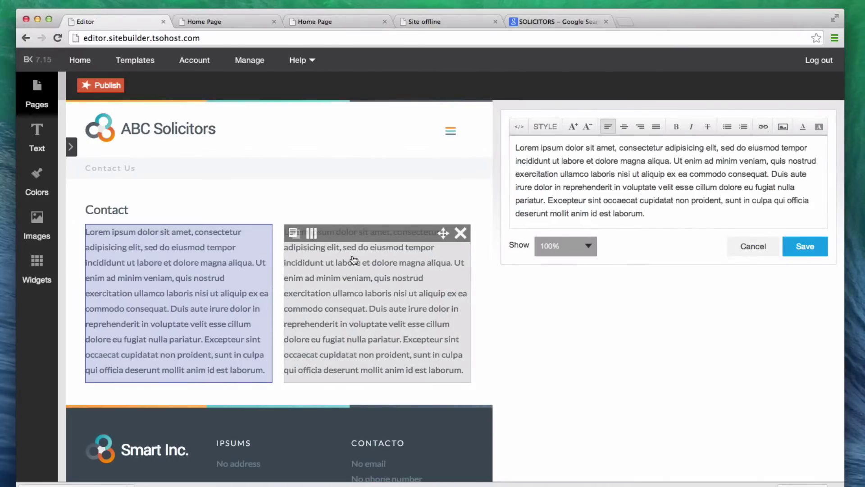
pyautogui.click(459, 232)
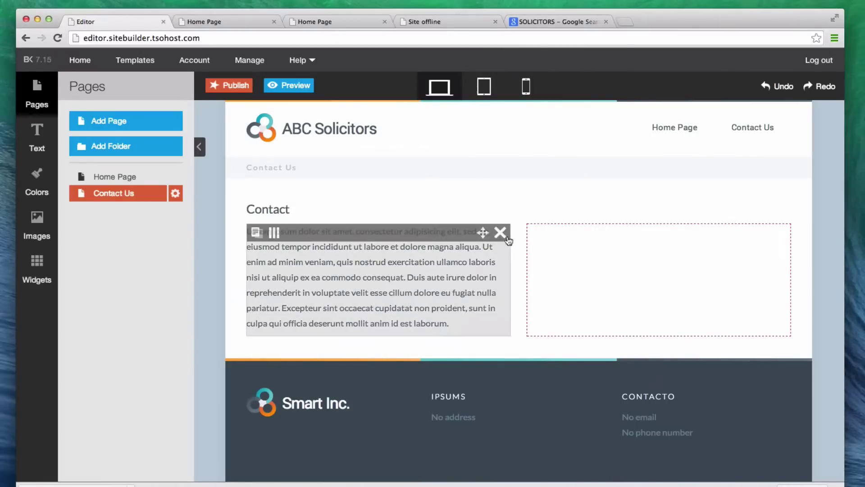
pyautogui.click(501, 233)
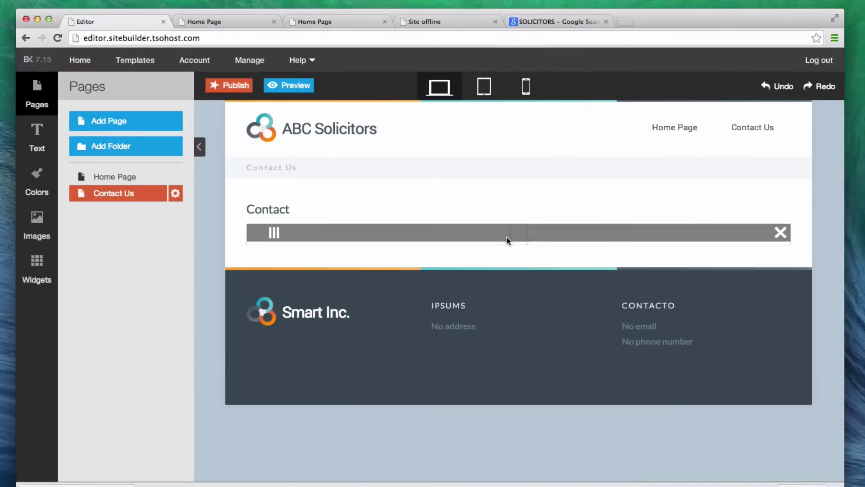
pyautogui.click(781, 232)
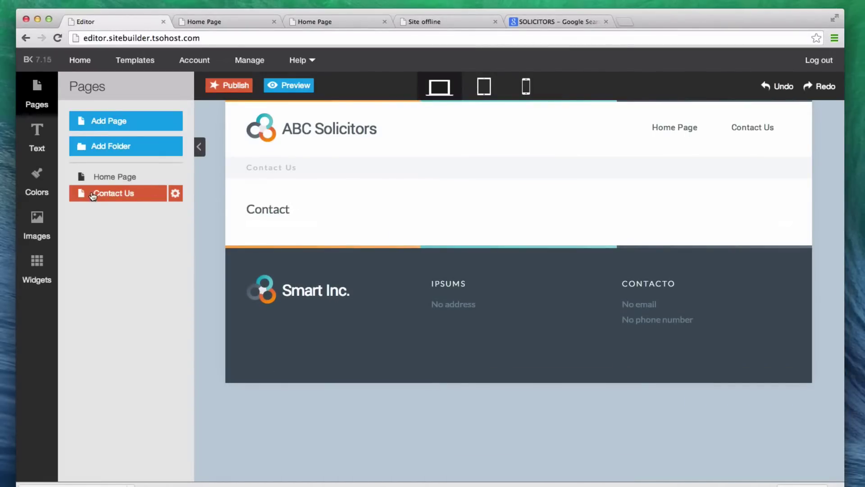
# Place a Columns widget below the Contact heading, split into 3 columns
pyautogui.click(42, 264)
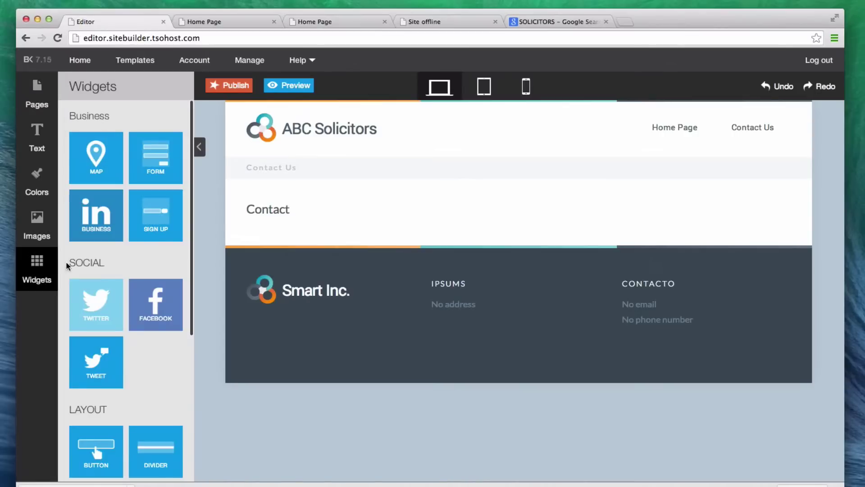
pyautogui.scroll(-3, 66, 278)
pyautogui.scroll(-2, 67, 278)
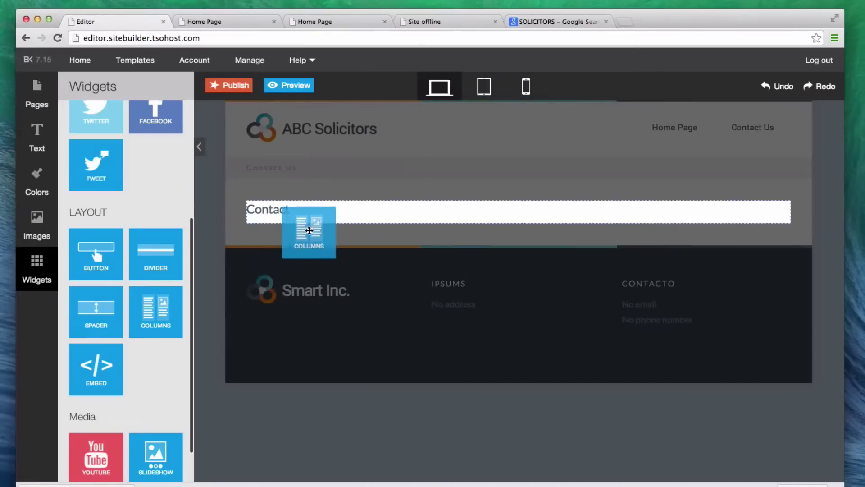
pyautogui.moveTo(309, 230); pyautogui.dragTo(347, 215)
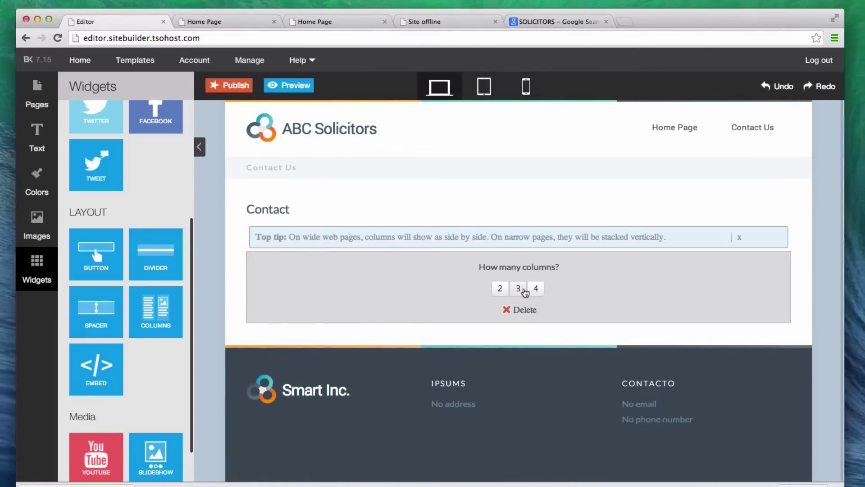
pyautogui.click(519, 288)
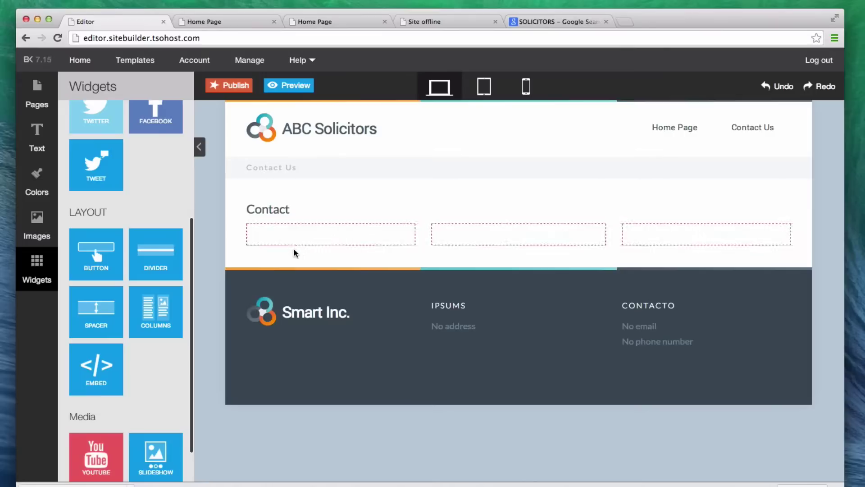
pyautogui.scroll(5, 100, 273)
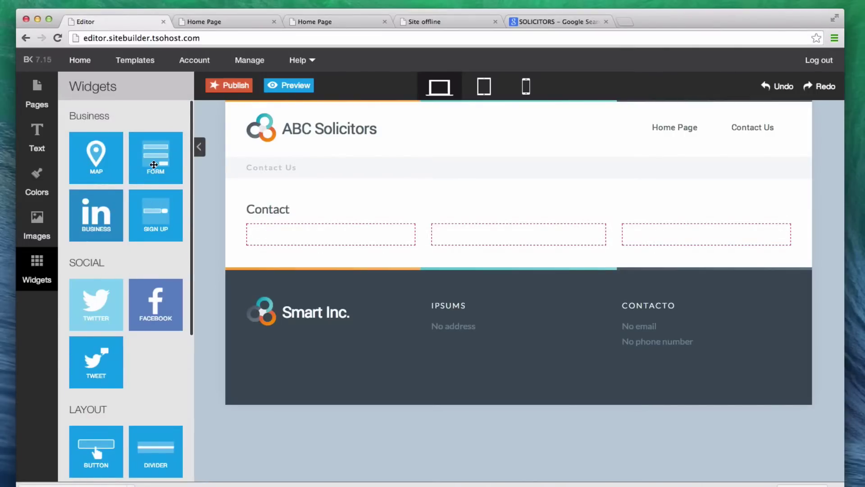
# Add a contact form to the third column with button text 'Contact Us Today', a recipient e-mail and Home Page as success page
pyautogui.moveTo(154, 164); pyautogui.dragTo(658, 227)
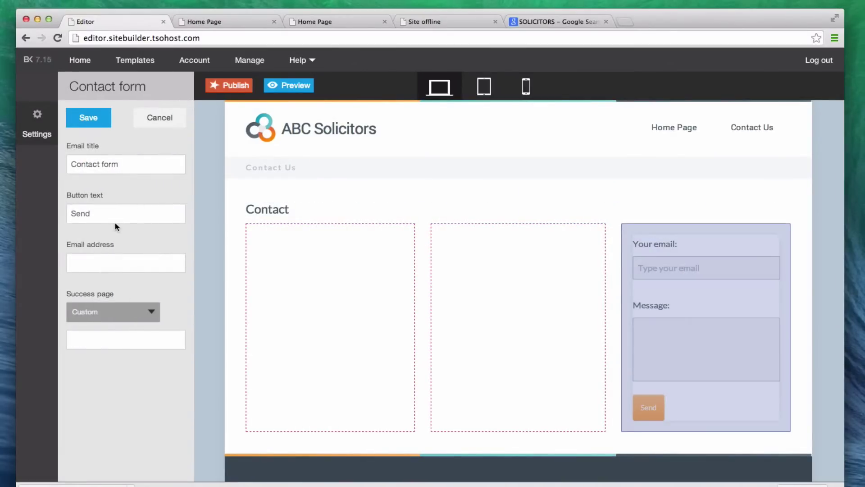
pyautogui.doubleClick(116, 220)
pyautogui.write('Co')
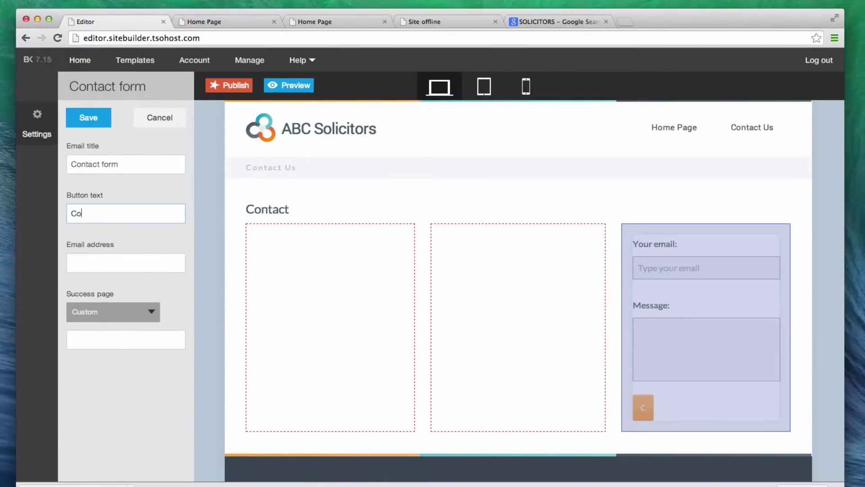
pyautogui.write('ntact Us Today')
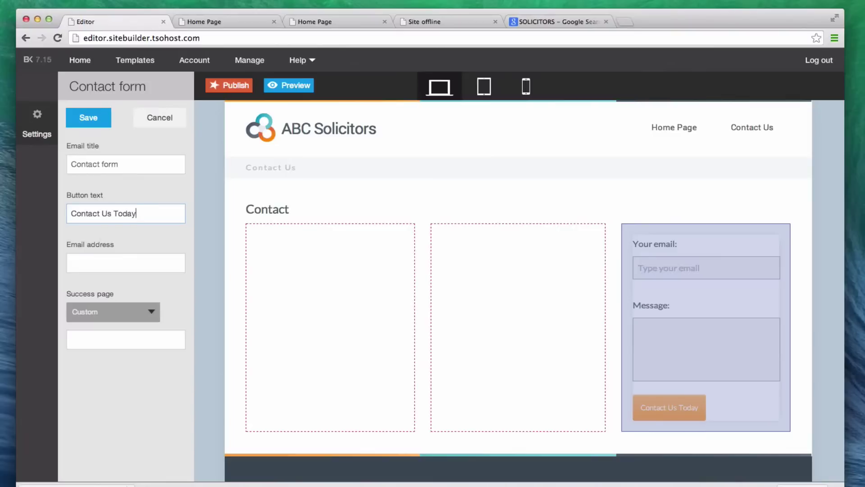
pyautogui.click(89, 261)
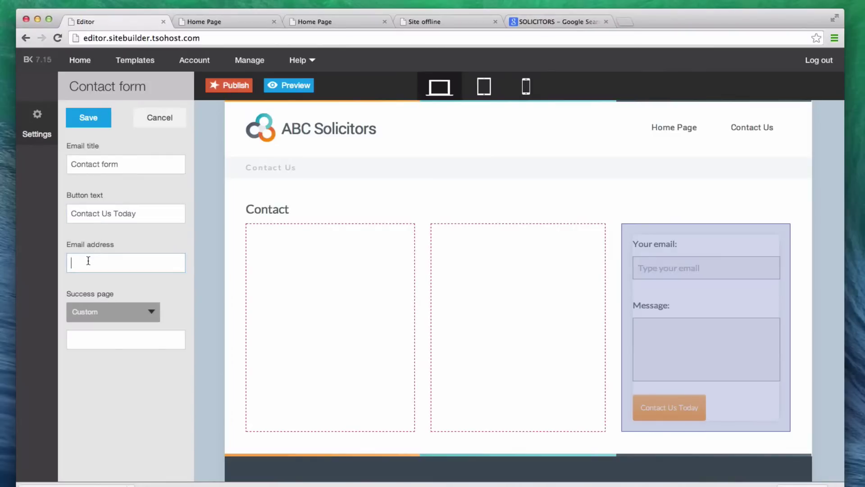
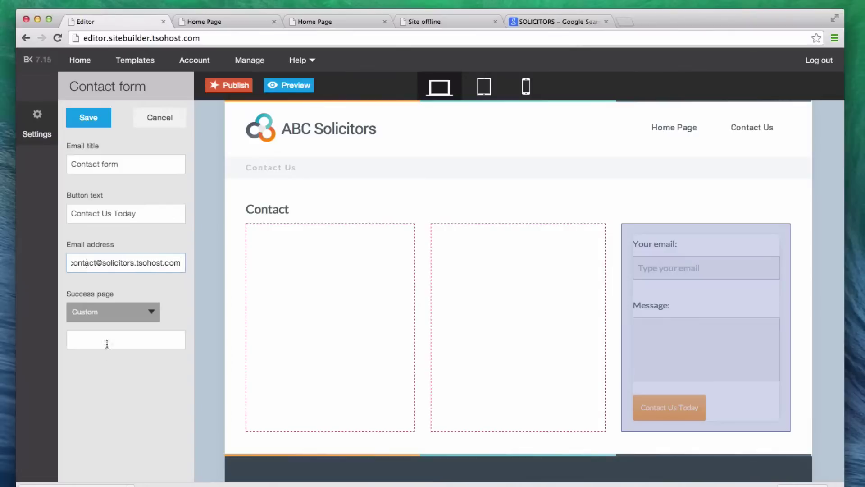
pyautogui.click(109, 313)
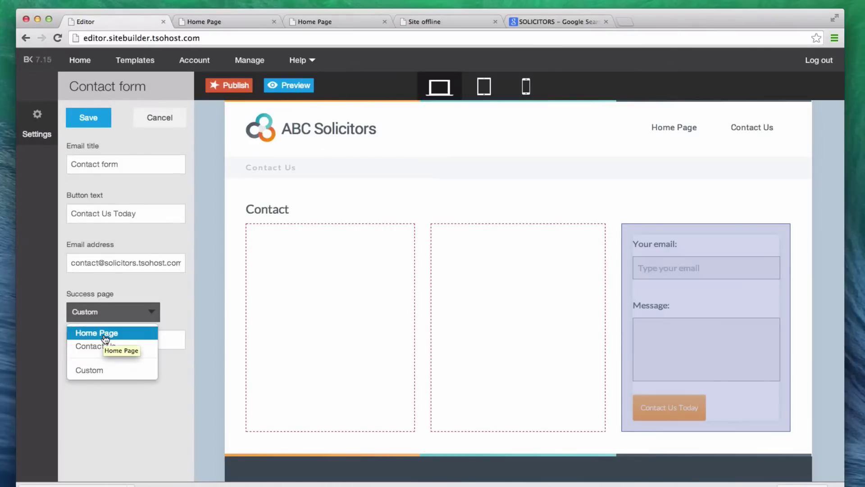
pyautogui.click(105, 335)
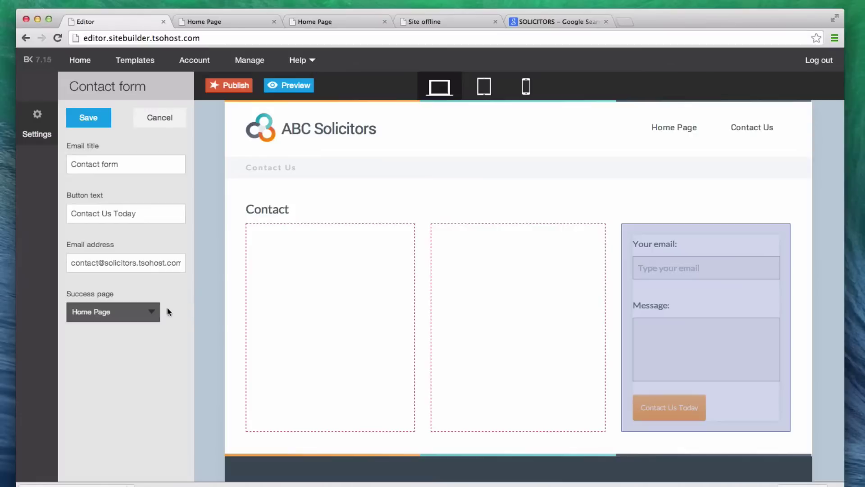
# Save the form settings, then drop an HTML Embed block into the first column and open its code editor
pyautogui.click(89, 118)
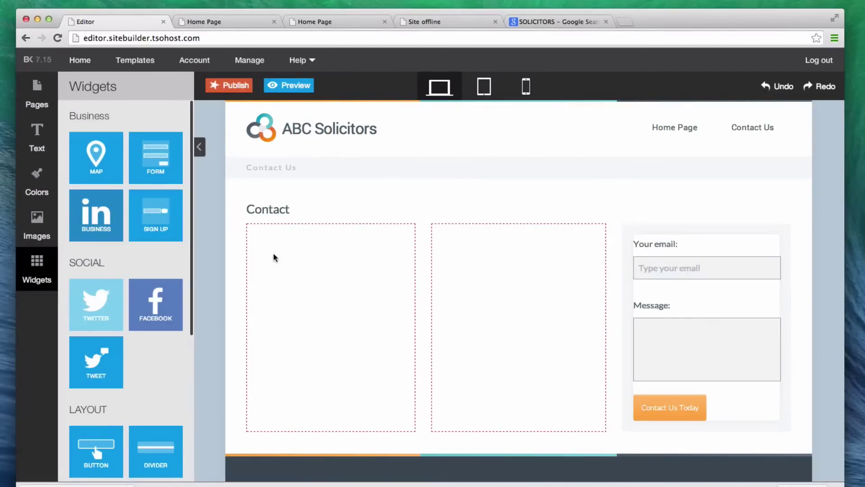
pyautogui.scroll(-5, 190, 314)
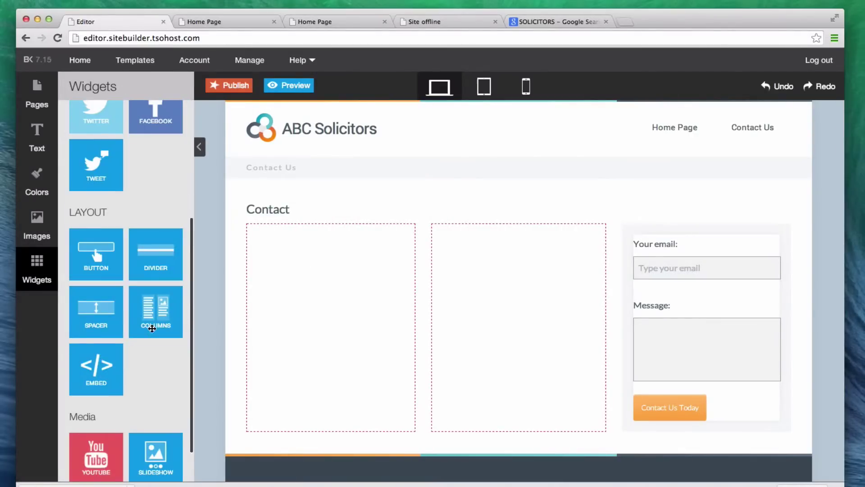
pyautogui.scroll(-2, 170, 344)
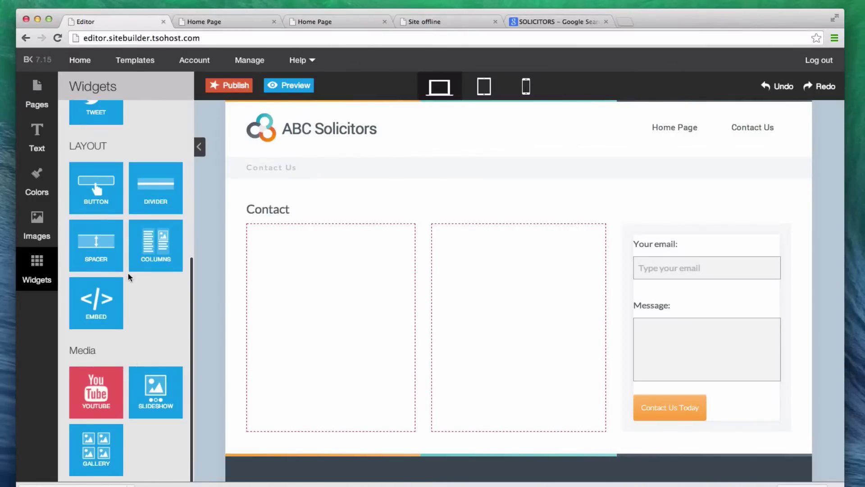
pyautogui.moveTo(99, 303); pyautogui.dragTo(334, 291)
pyautogui.moveTo(325, 252)
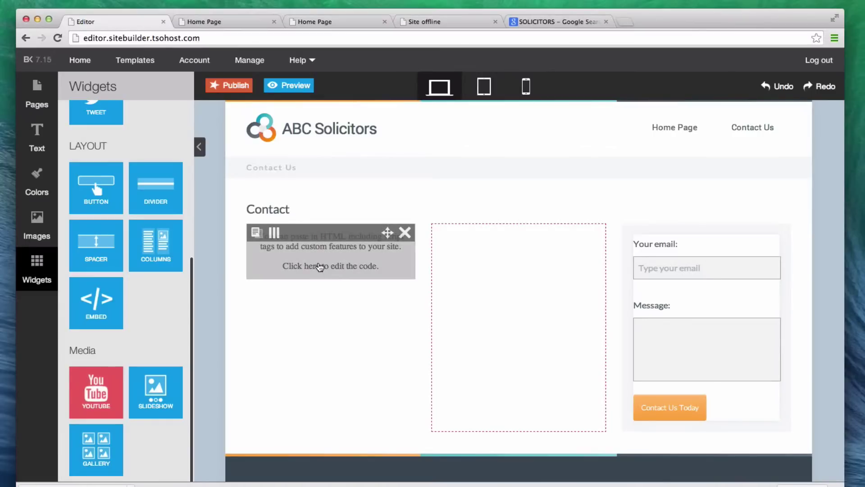
pyautogui.click(320, 267)
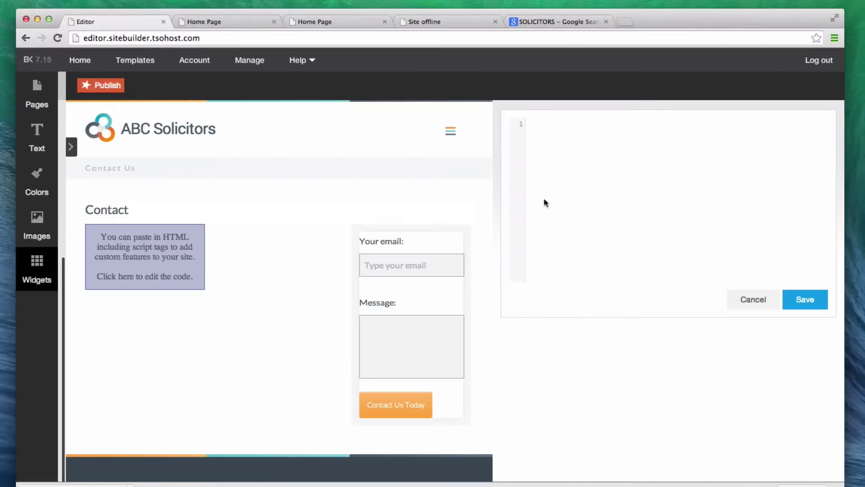
# Open Google Maps in a new browser tab and zoom in on the Dorney Wood Rd area
pyautogui.click(630, 22)
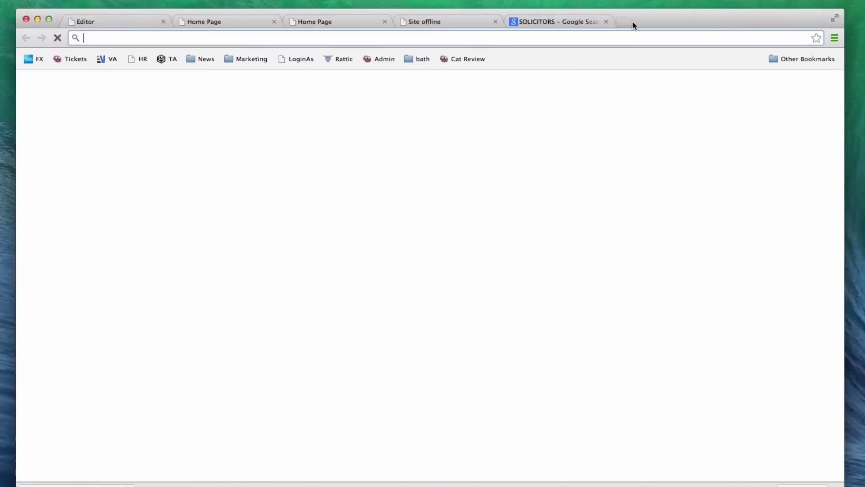
pyautogui.write('maps.google.co.uk')
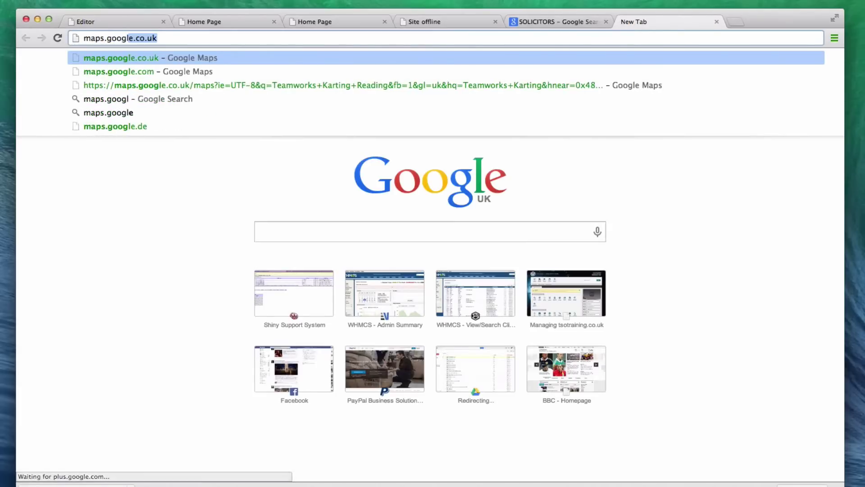
pyautogui.press('Return')
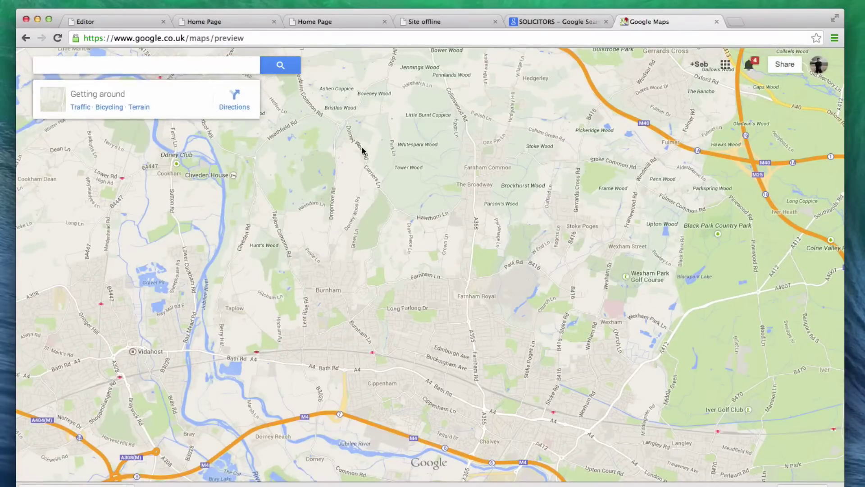
pyautogui.scroll(5, 361, 155)
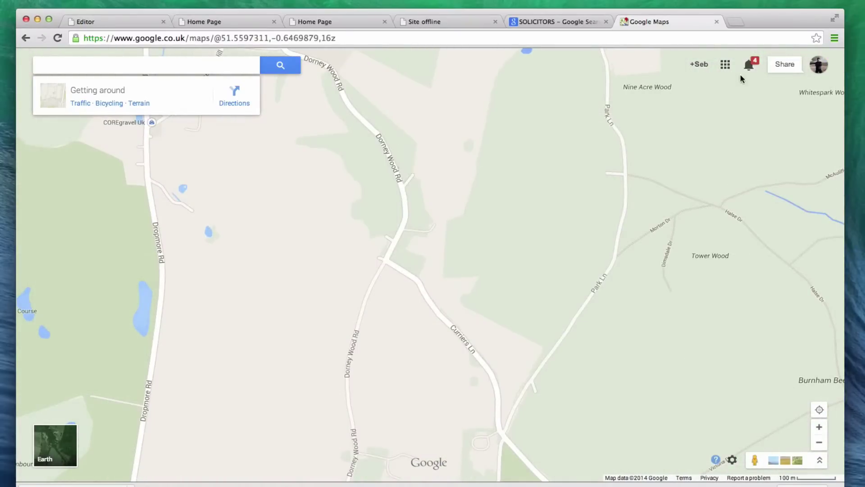
# Select the map's iframe embed code via Share and embed map, then return to the site editor tab
pyautogui.click(732, 460)
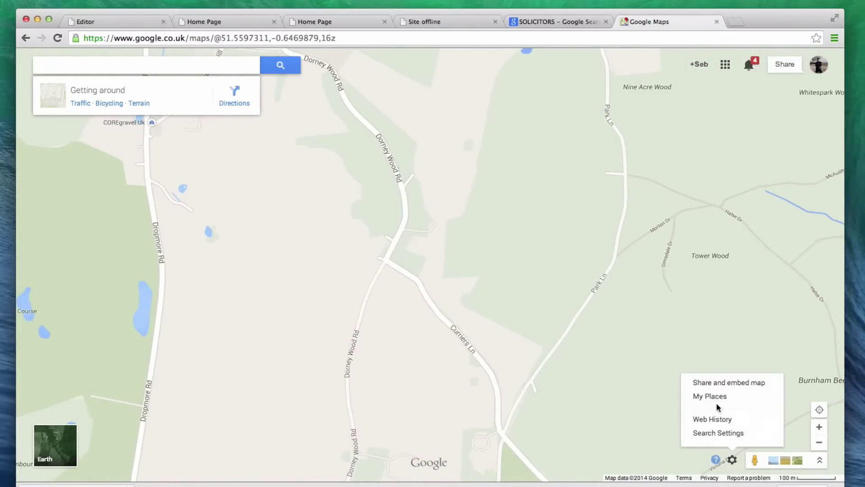
pyautogui.click(703, 383)
pyautogui.click(392, 228)
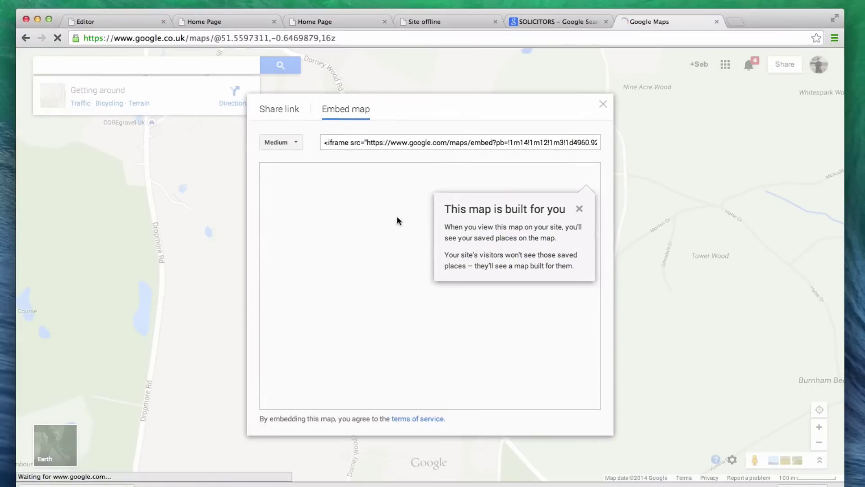
pyautogui.click(394, 143)
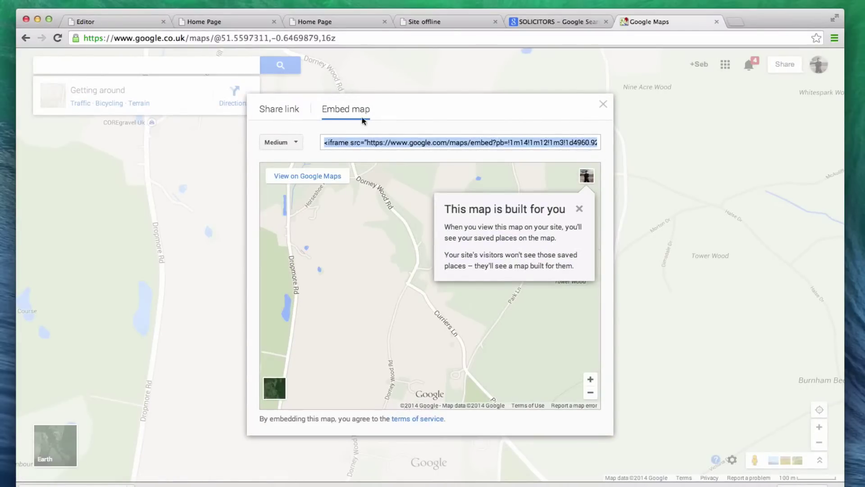
pyautogui.click(144, 22)
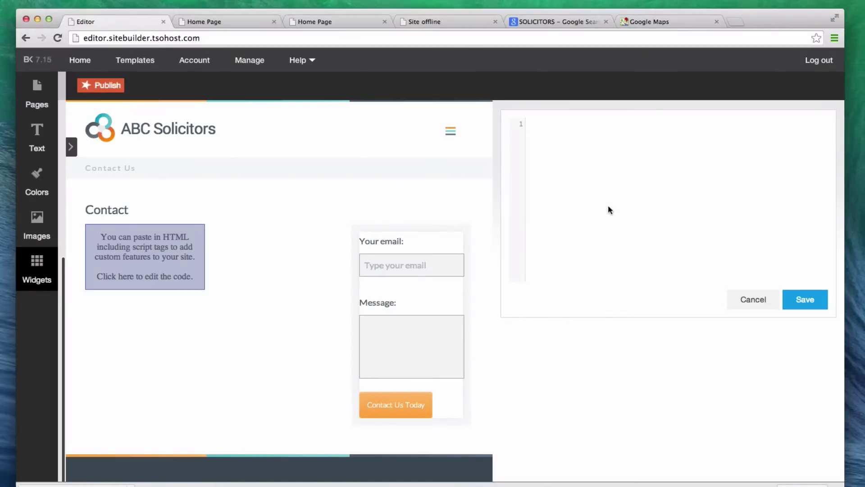
# Paste the Google Maps embed code into the HTML block and save it so the map appears
pyautogui.press('super+v')
pyautogui.click(803, 299)
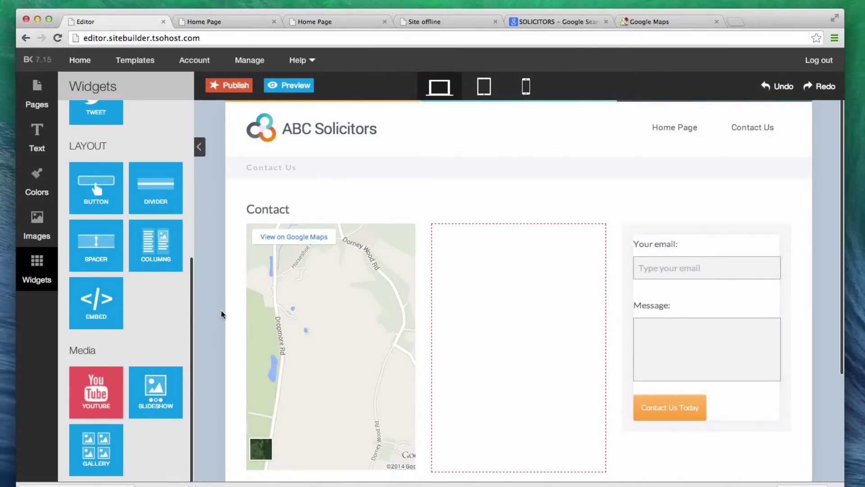
pyautogui.scroll(5, 176, 451)
# Add a middle-column paragraph: 'You can contact us 9am - 5pm 5 days a week. We aim to respond within 12 hours.'
pyautogui.click(35, 131)
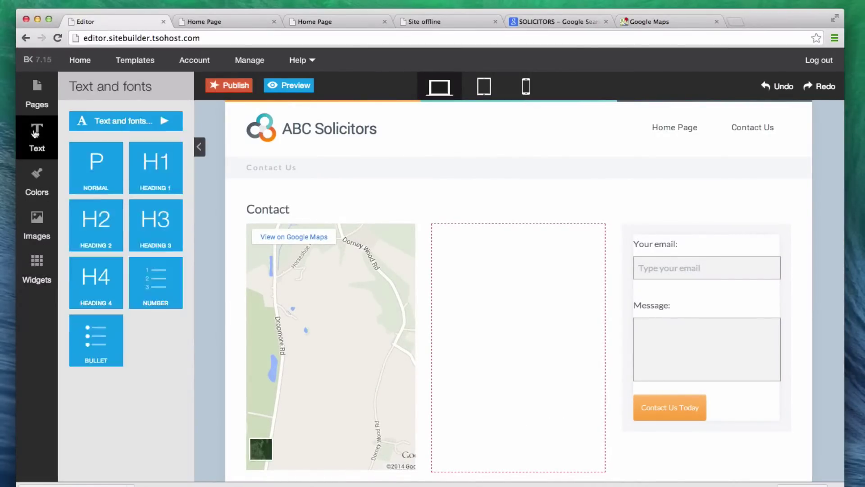
pyautogui.moveTo(107, 177); pyautogui.dragTo(472, 258)
pyautogui.click(472, 257)
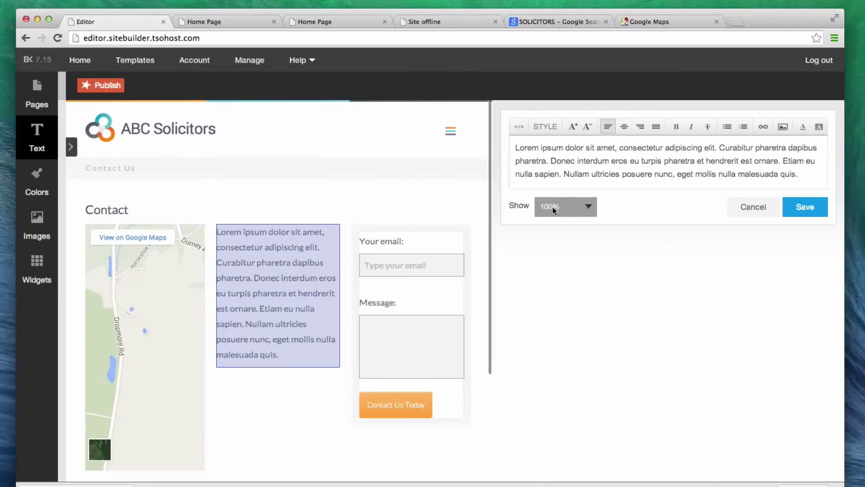
pyautogui.tripleClick(590, 175)
pyautogui.write('You c')
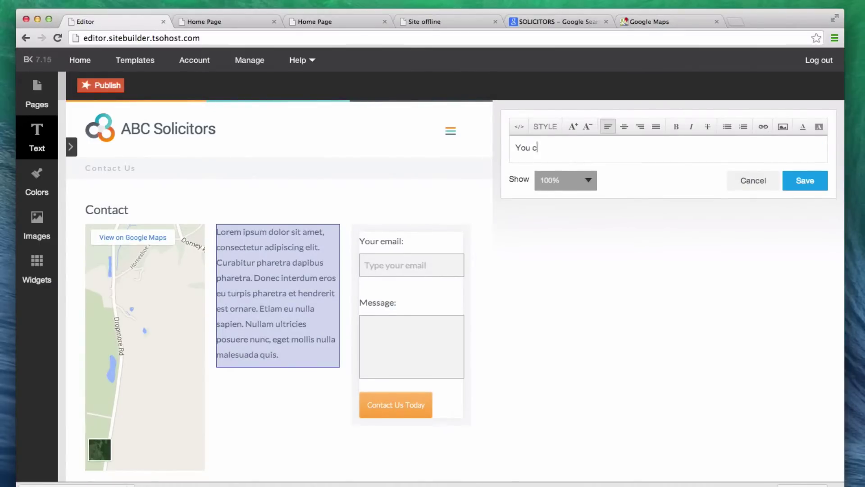
pyautogui.write('an contact us 9')
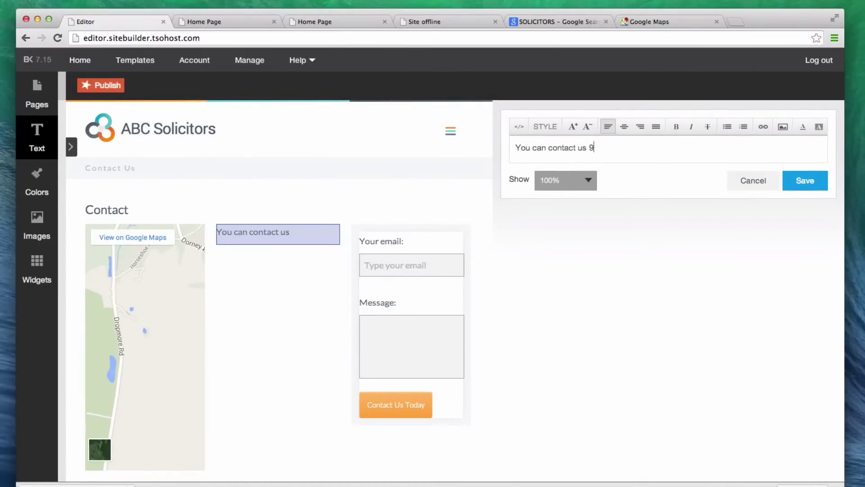
pyautogui.write('am - 5pm 5 days a week.')
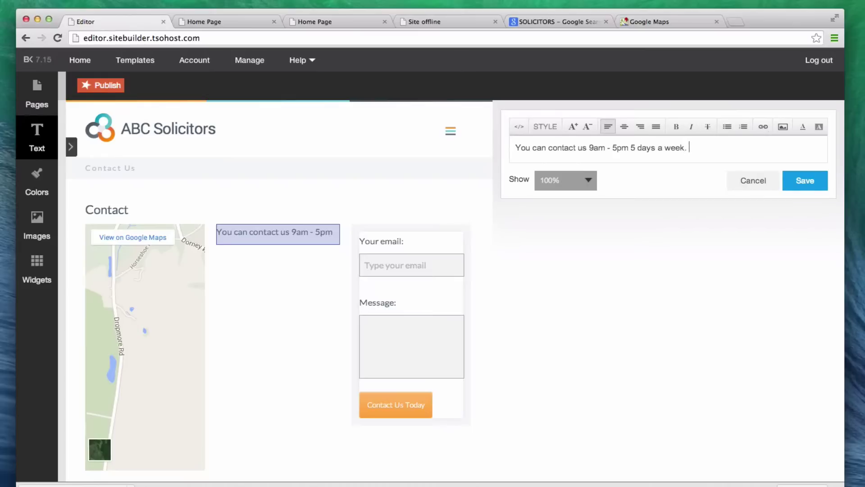
pyautogui.write(' We aim to respons w')
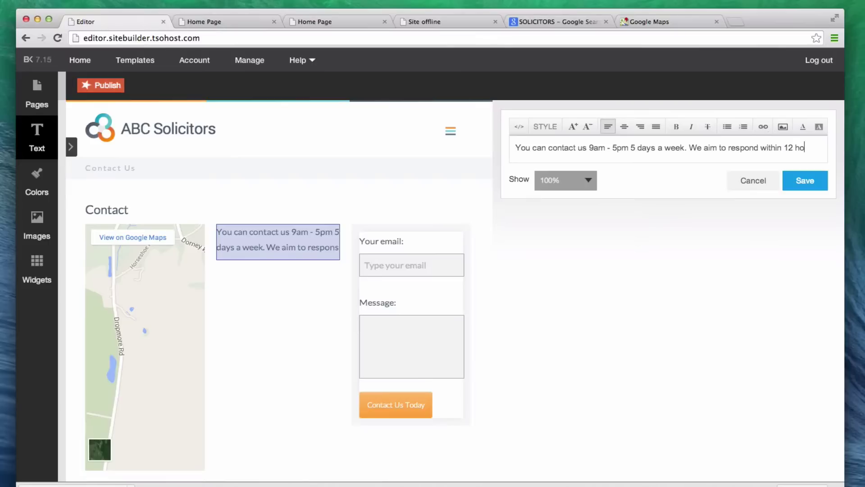
pyautogui.write('ithin 12 hours.')
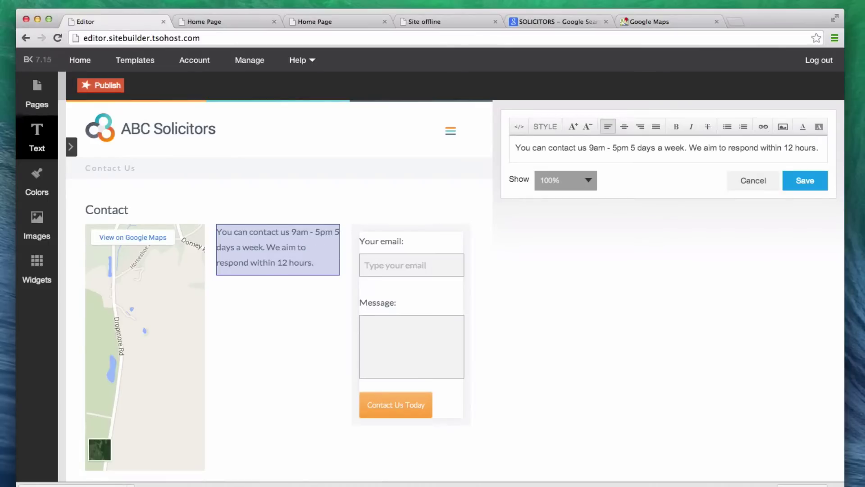
pyautogui.click(821, 185)
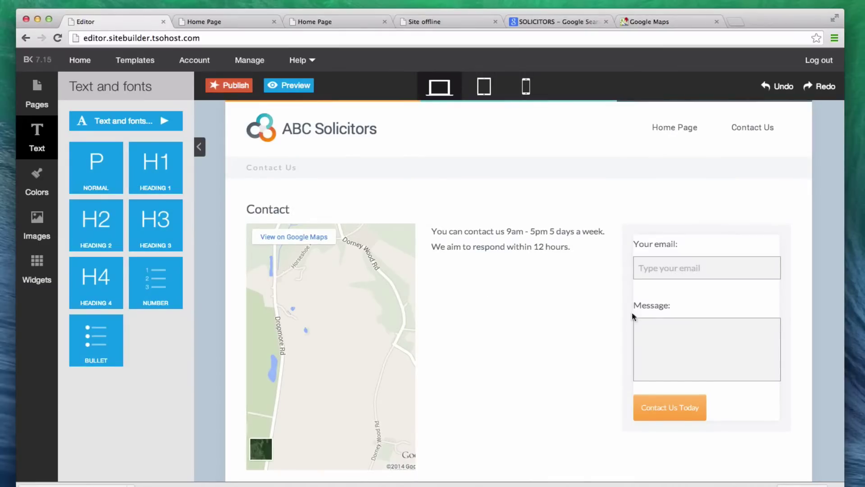
# Create a new page titled Testimonials from the Pages panel
pyautogui.scroll(-3, 630, 315)
pyautogui.scroll(3, 572, 347)
pyautogui.moveTo(369, 322)
pyautogui.click(43, 103)
pyautogui.click(105, 130)
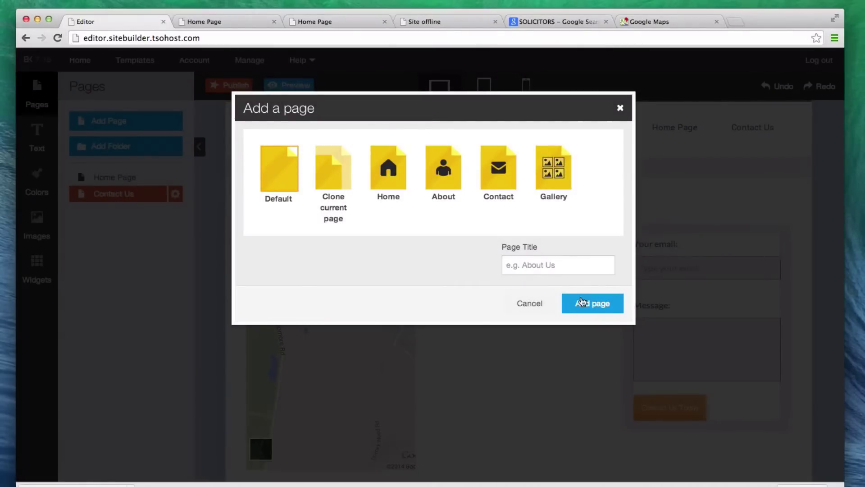
pyautogui.click(584, 303)
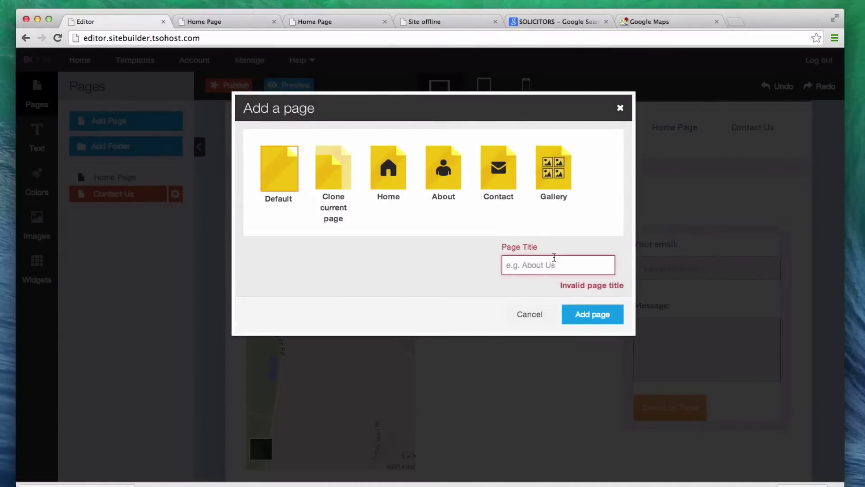
pyautogui.write('timonials')
pyautogui.click(615, 316)
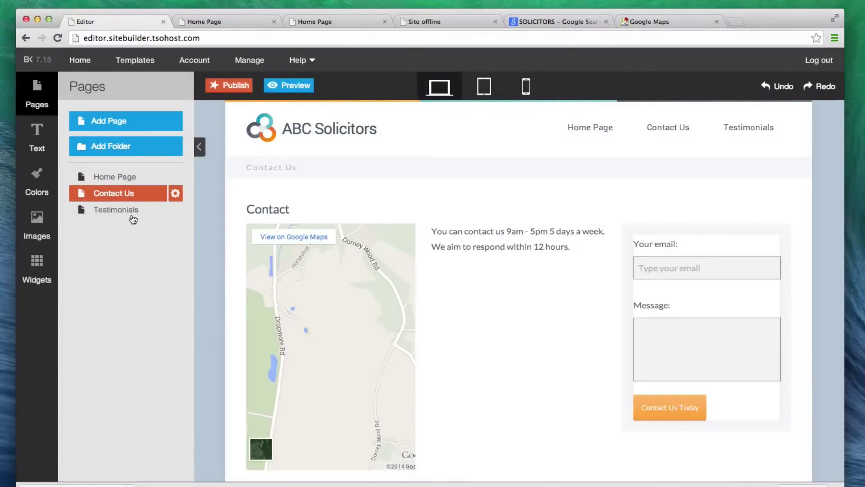
# On the Testimonials page, add an H1 heading reading 'Customer Testimonials'
pyautogui.click(132, 217)
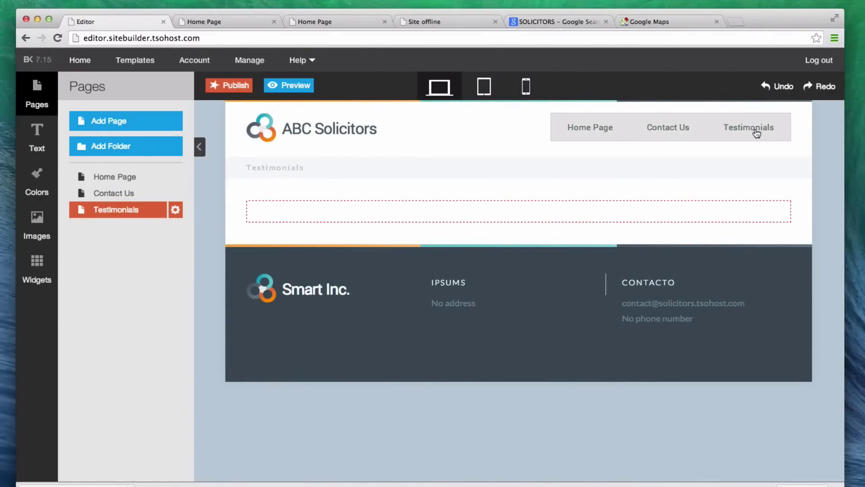
pyautogui.click(37, 261)
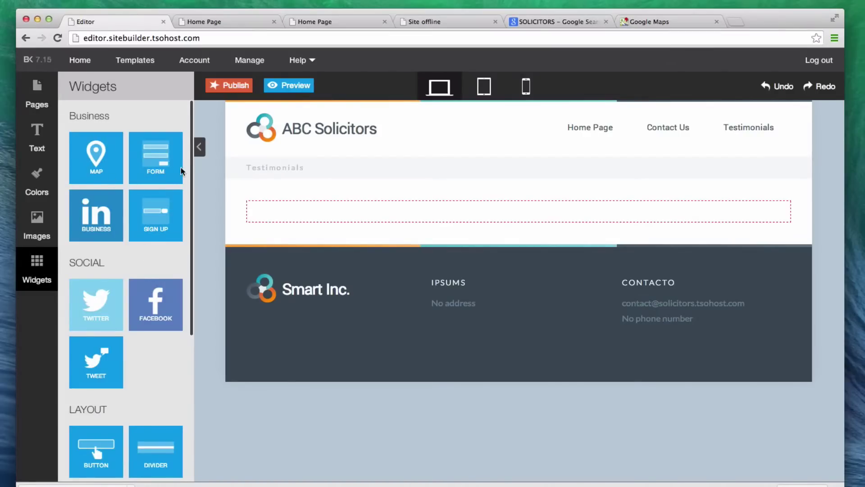
pyautogui.click(44, 146)
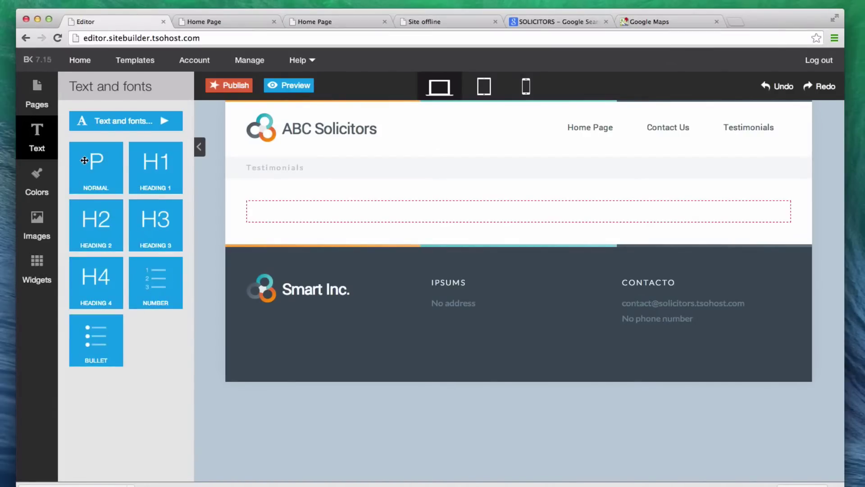
pyautogui.moveTo(160, 166); pyautogui.dragTo(298, 213)
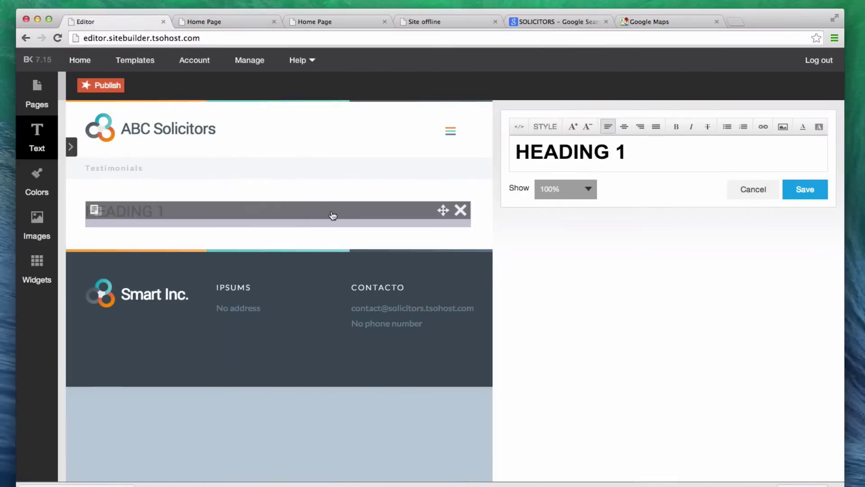
pyautogui.tripleClick(610, 156)
pyautogui.write('C')
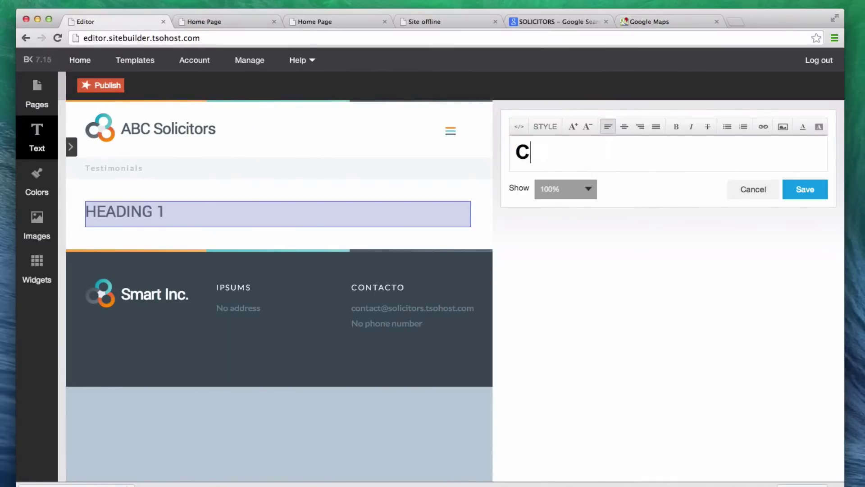
pyautogui.write('ustomer Testimonials')
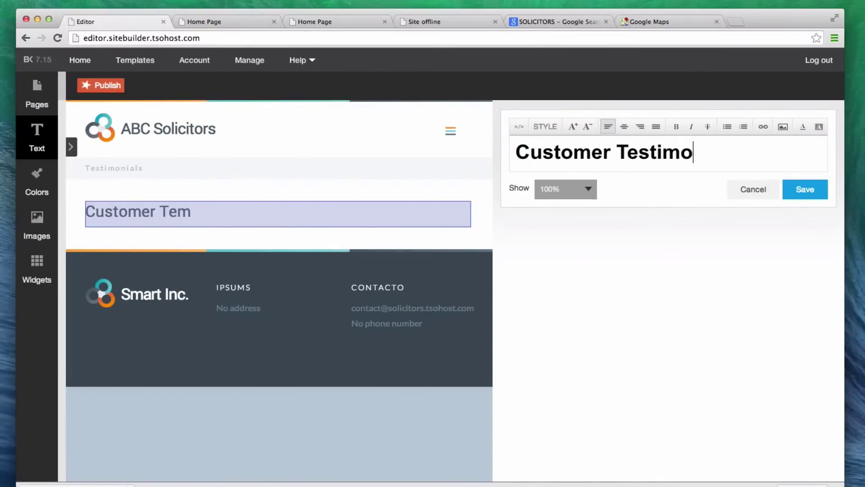
pyautogui.click(805, 189)
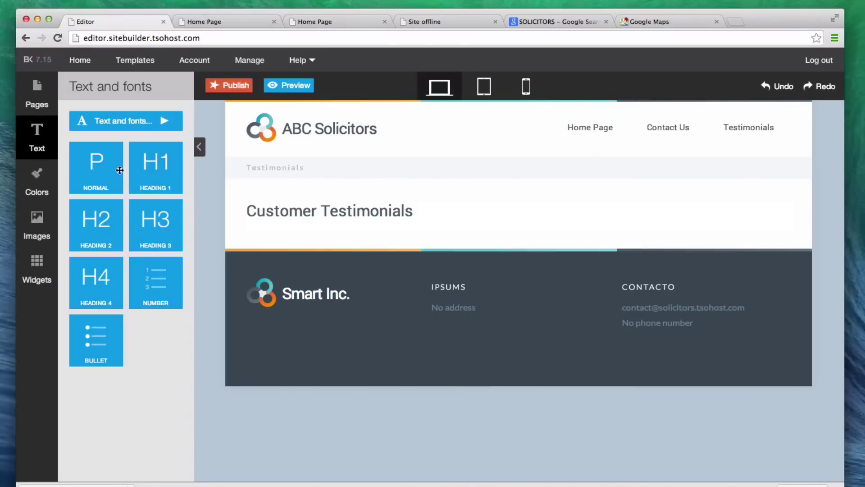
# Add a paragraph below: 'Our customers love us. Here is what they have said about us'
pyautogui.moveTo(106, 166); pyautogui.dragTo(278, 220)
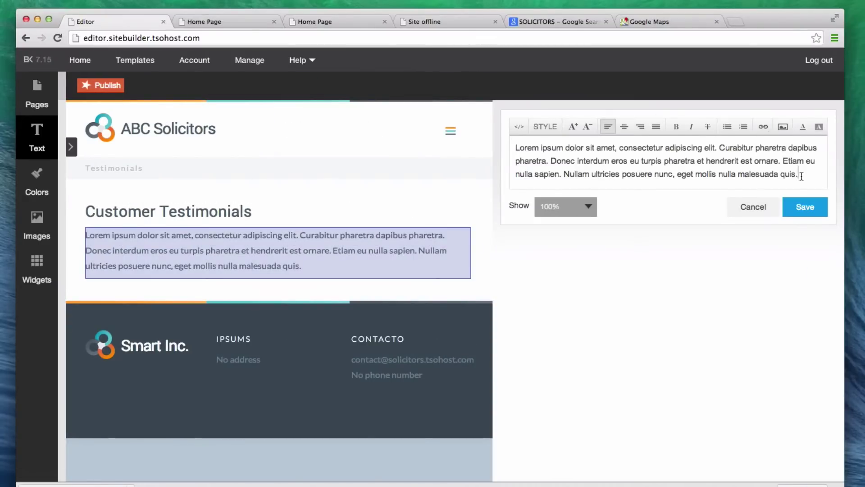
pyautogui.moveTo(801, 174); pyautogui.dragTo(513, 145)
pyautogui.write('Our ')
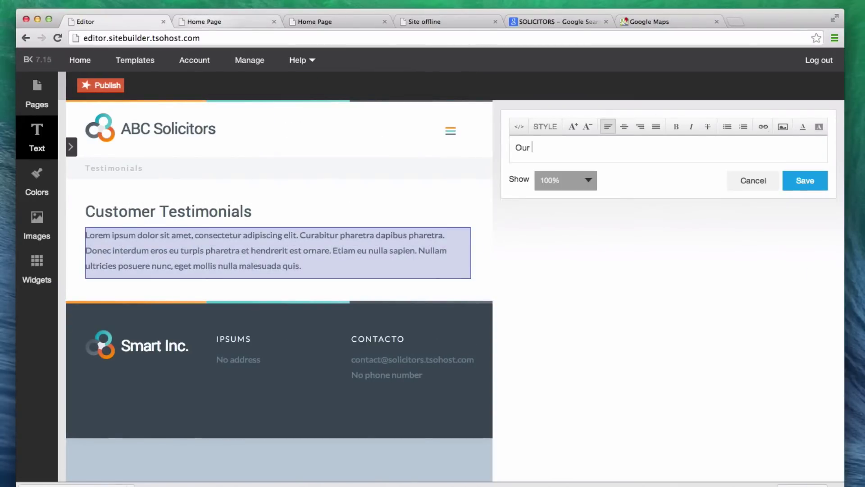
pyautogui.write('customers love us. Here is ')
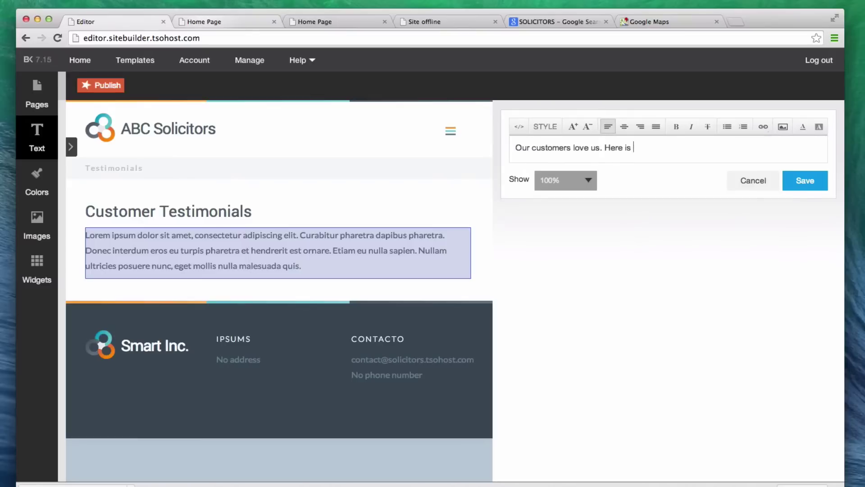
pyautogui.write('what they have said about us')
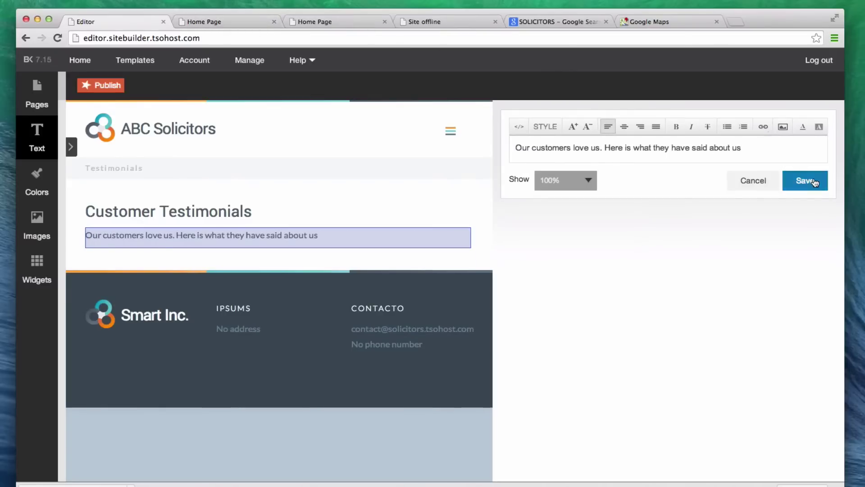
pyautogui.click(806, 180)
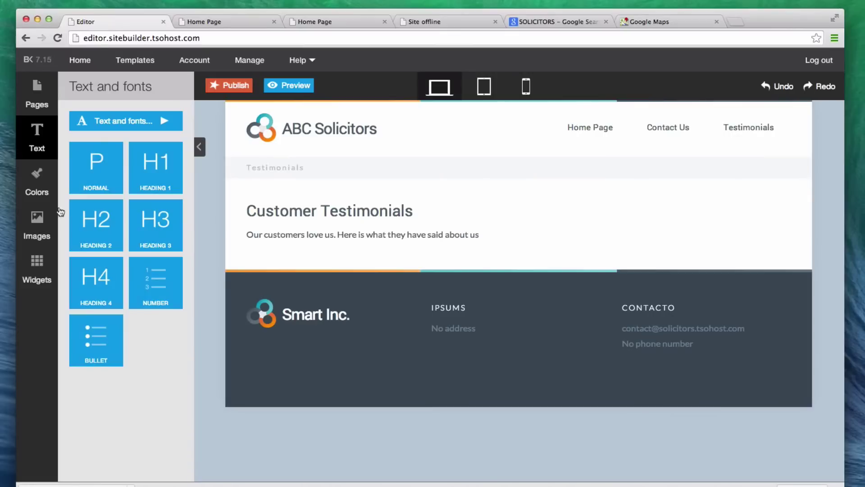
# Add a numbered list quoting 'They are brilliant' and 'Best solicitors ever' from customers in Staines and Bath
pyautogui.moveTo(157, 266); pyautogui.dragTo(370, 241)
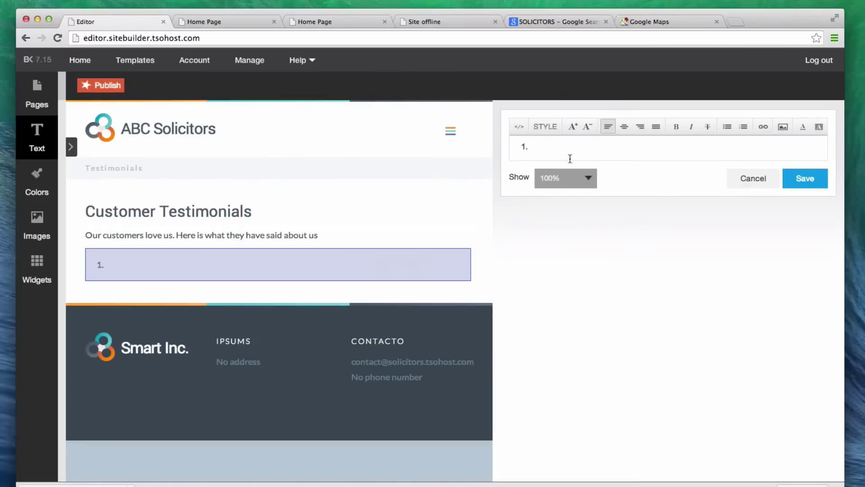
pyautogui.click(570, 156)
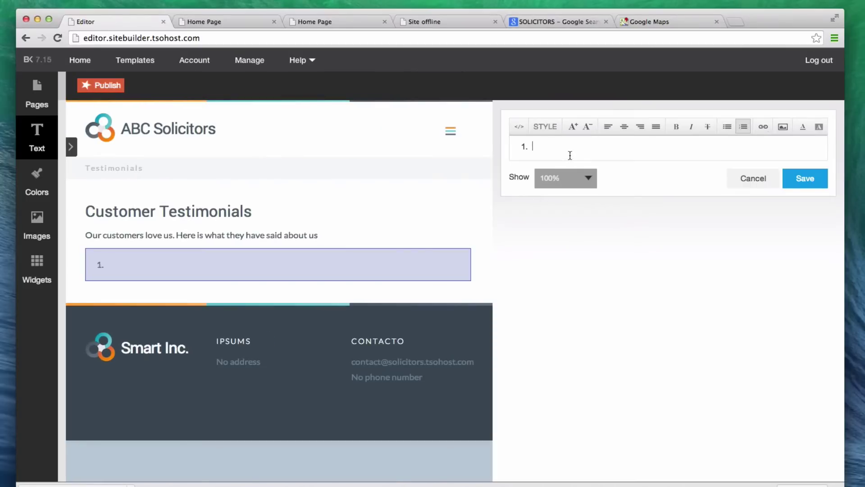
pyautogui.write('They are brillaint')
pyautogui.press('BackSpace')
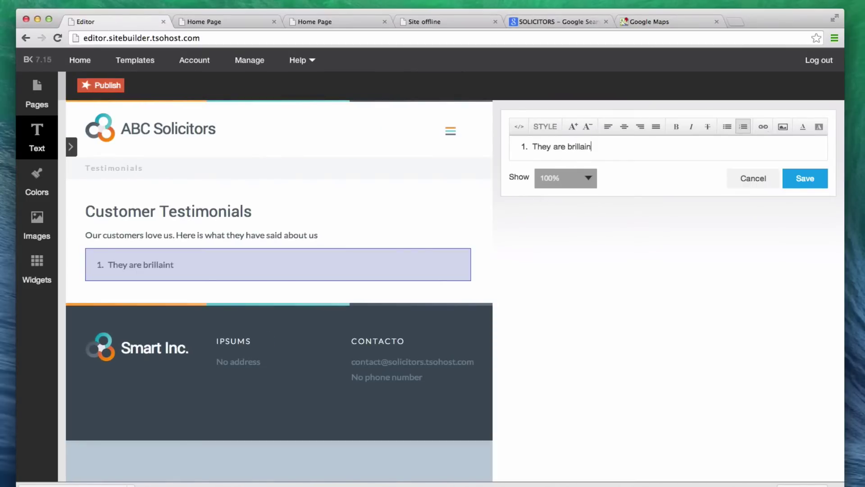
pyautogui.write('oam')
pyautogui.write('t"')
pyautogui.write('"')
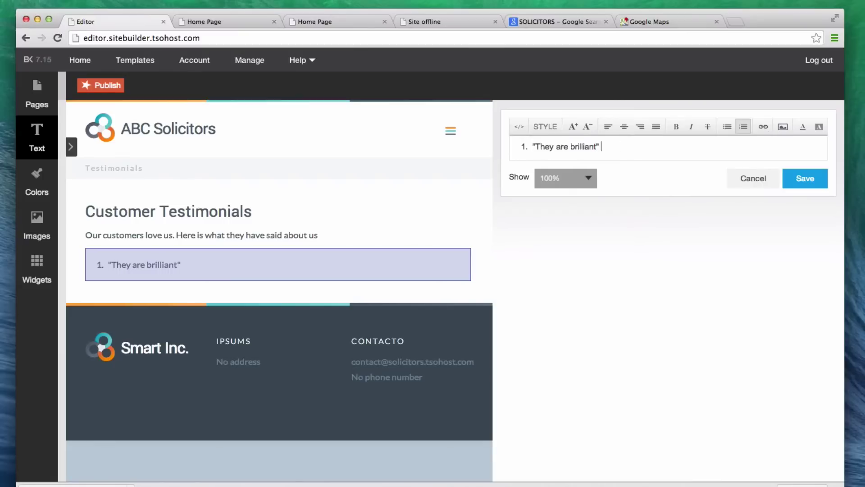
pyautogui.write(' - Geoff in Staines')
pyautogui.press('Return')
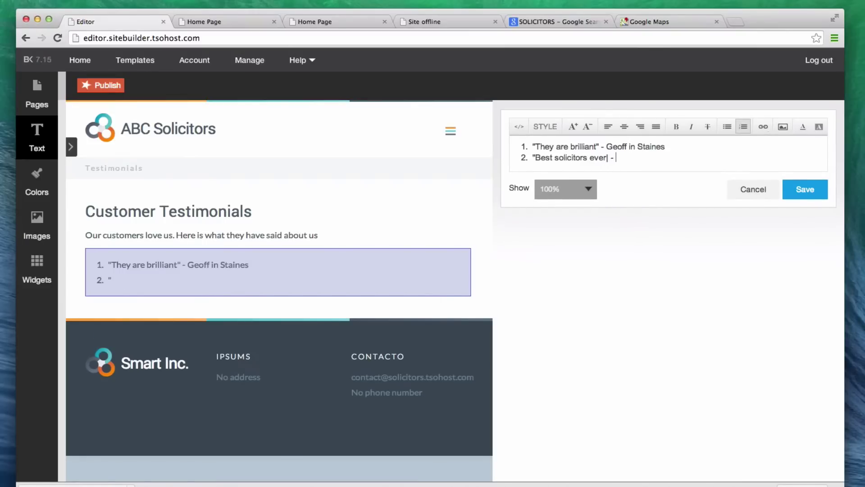
pyautogui.press('BackSpace')
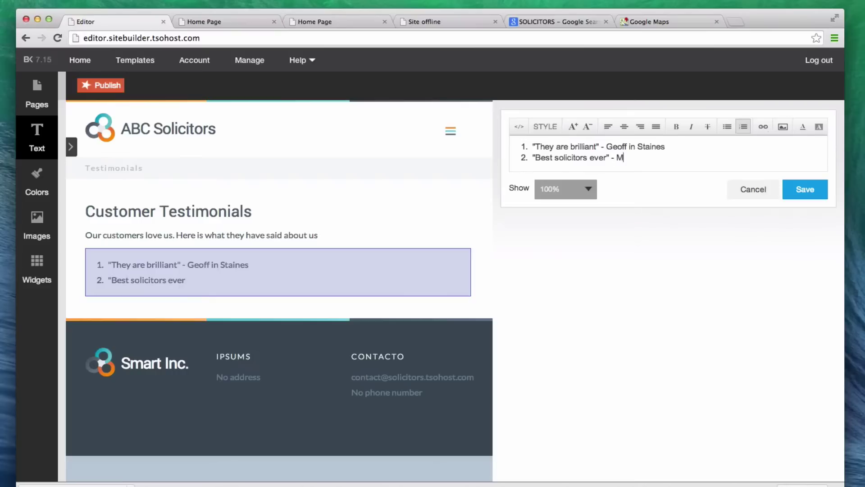
pyautogui.write('argaret in Bath')
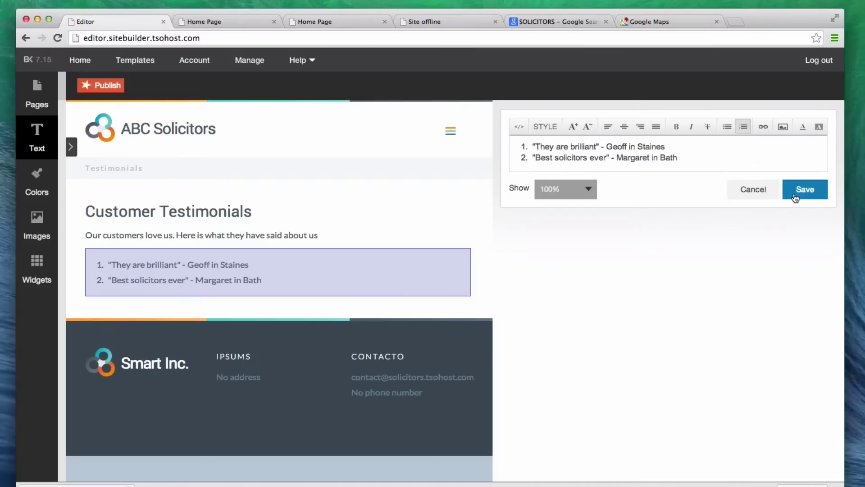
pyautogui.click(805, 189)
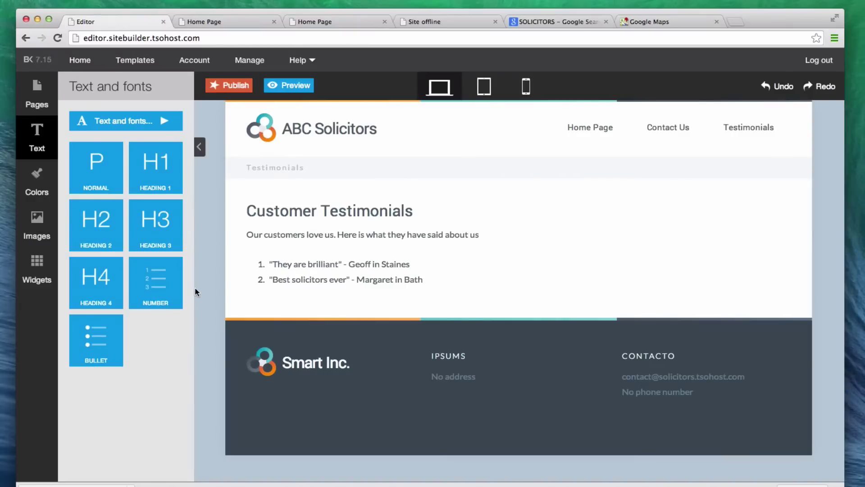
pyautogui.click(132, 129)
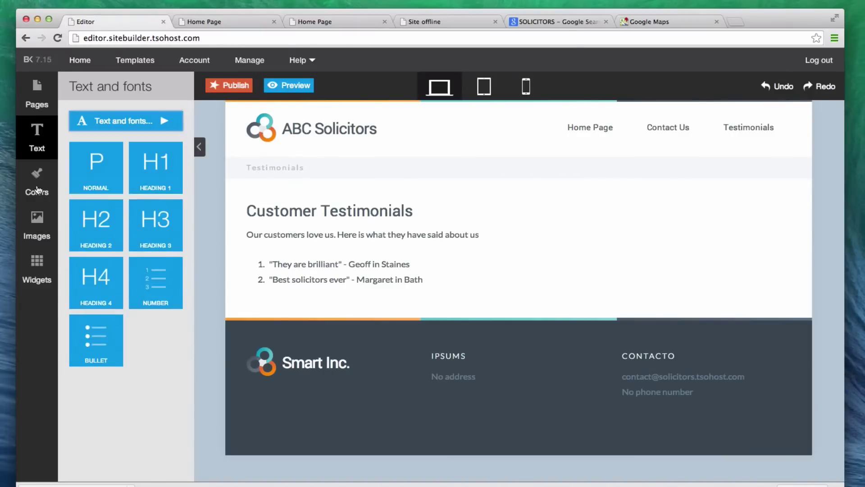
# Apply the green-and-yellow colour scheme in the site colour settings
pyautogui.click(38, 189)
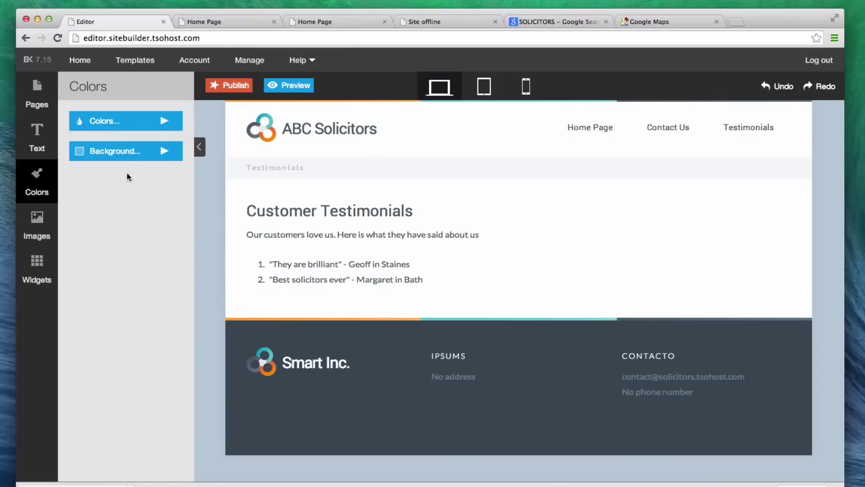
pyautogui.click(112, 120)
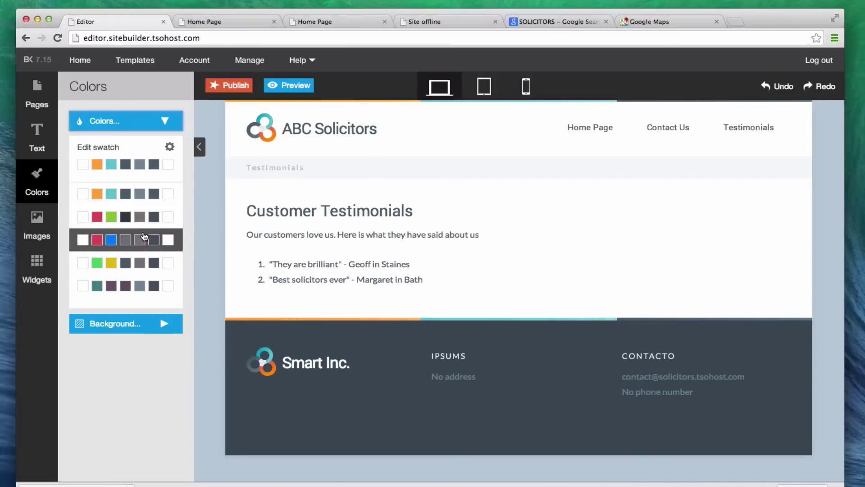
pyautogui.click(162, 264)
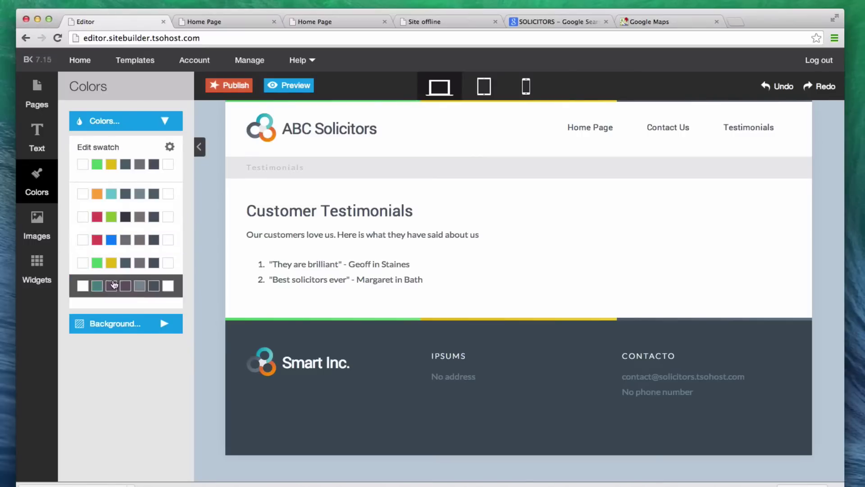
# Set the page background to a solid bright red, #e30000
pyautogui.click(114, 323)
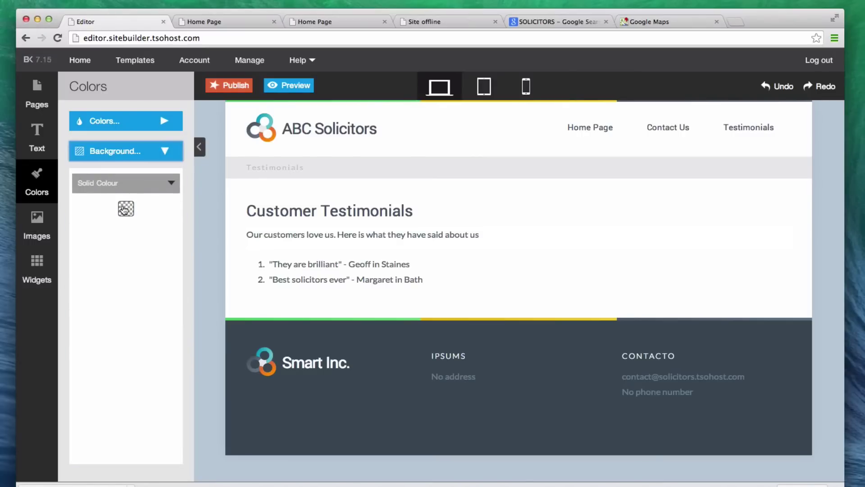
pyautogui.click(125, 189)
pyautogui.click(124, 203)
pyautogui.click(124, 207)
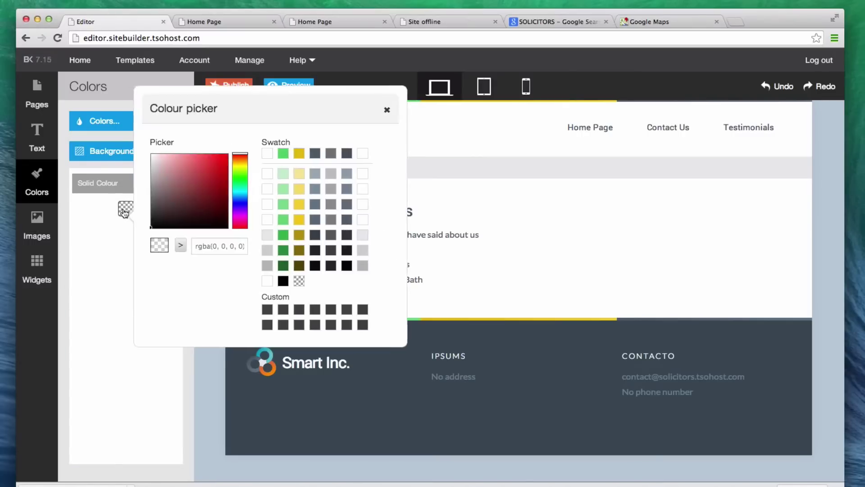
pyautogui.click(107, 163)
pyautogui.moveTo(107, 163); pyautogui.dragTo(111, 160)
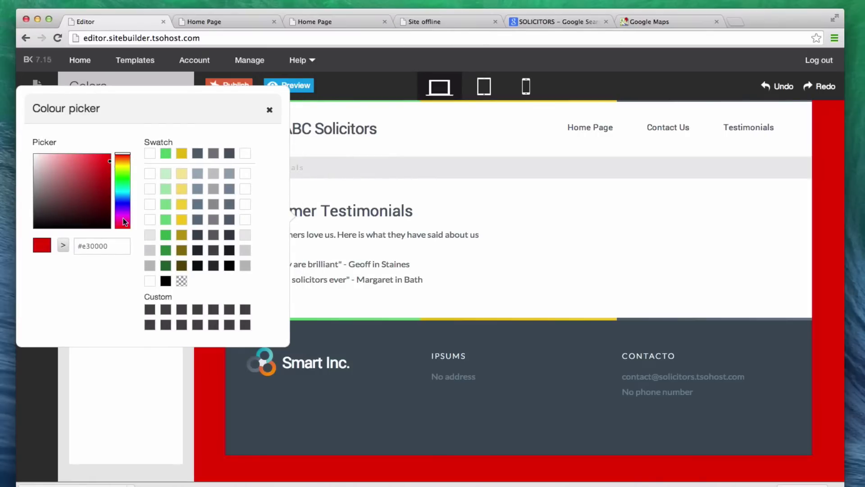
pyautogui.click(269, 110)
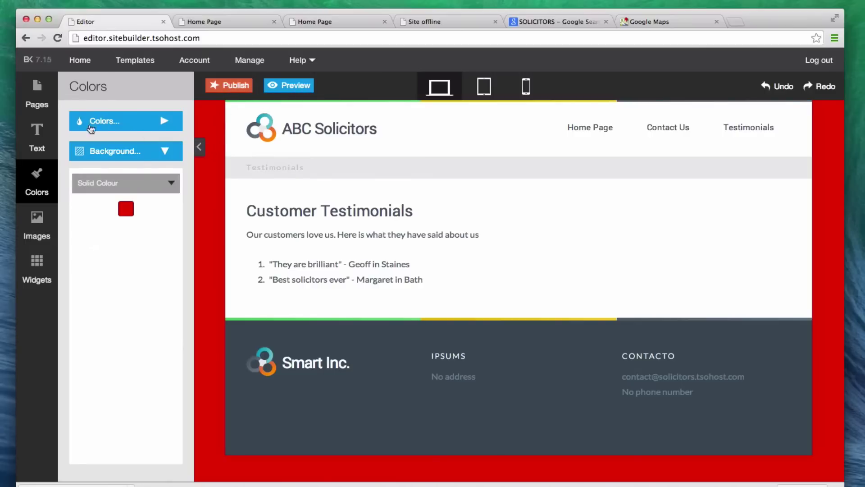
# Link the Home Page hero's Contact Us button internally to the Contact Us page
pyautogui.click(56, 97)
pyautogui.click(108, 177)
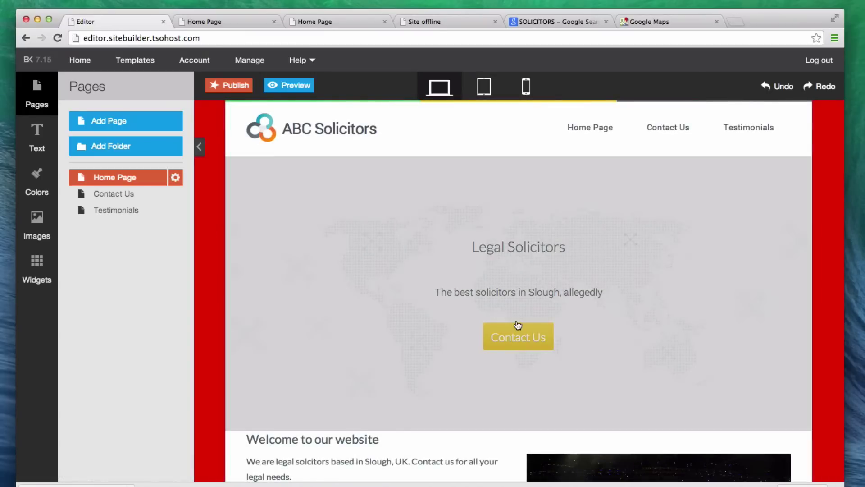
pyautogui.scroll(-3, 517, 333)
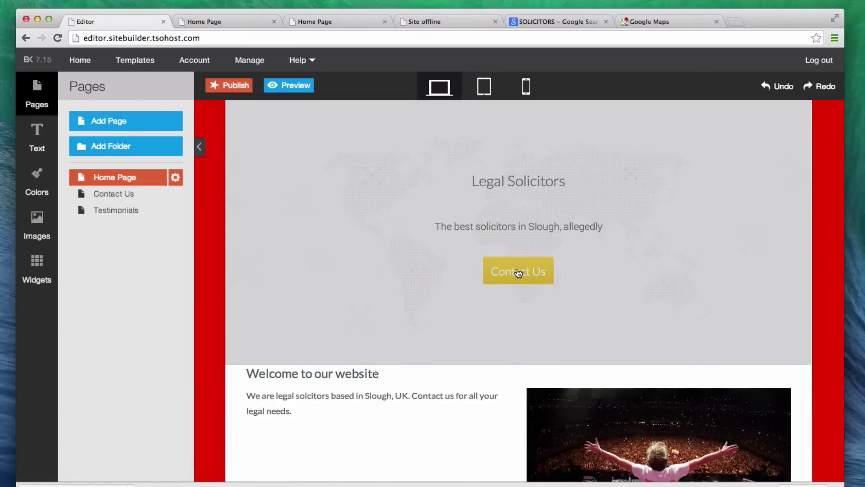
pyautogui.click(518, 272)
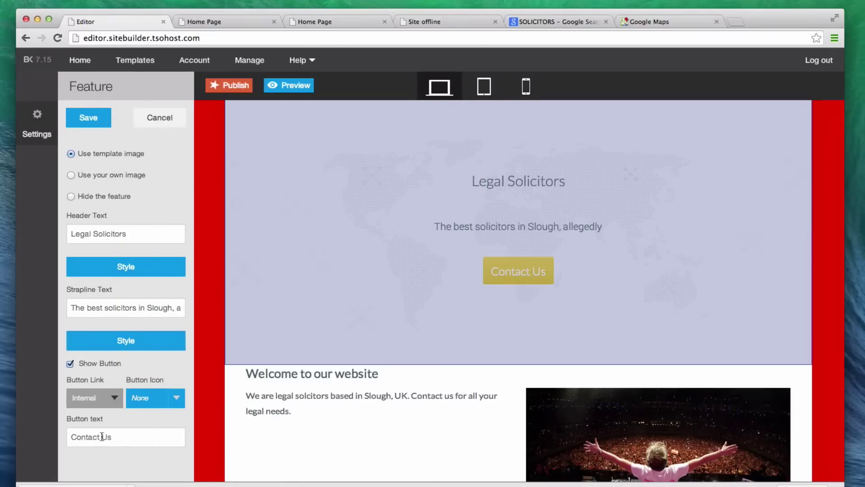
pyautogui.click(103, 402)
pyautogui.click(101, 431)
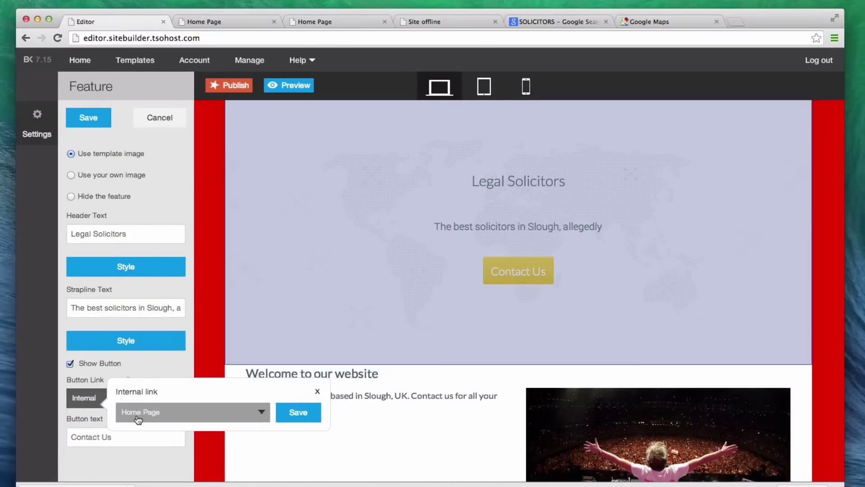
pyautogui.click(140, 420)
pyautogui.click(143, 446)
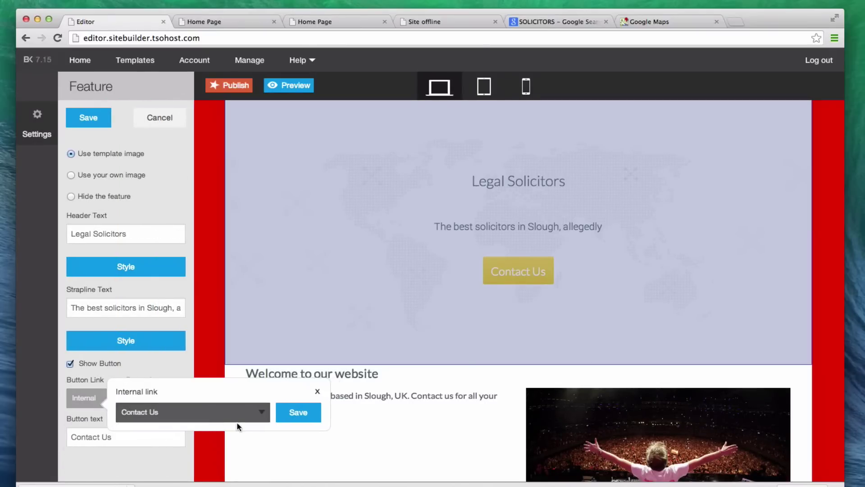
pyautogui.click(292, 414)
pyautogui.scroll(-5, 442, 383)
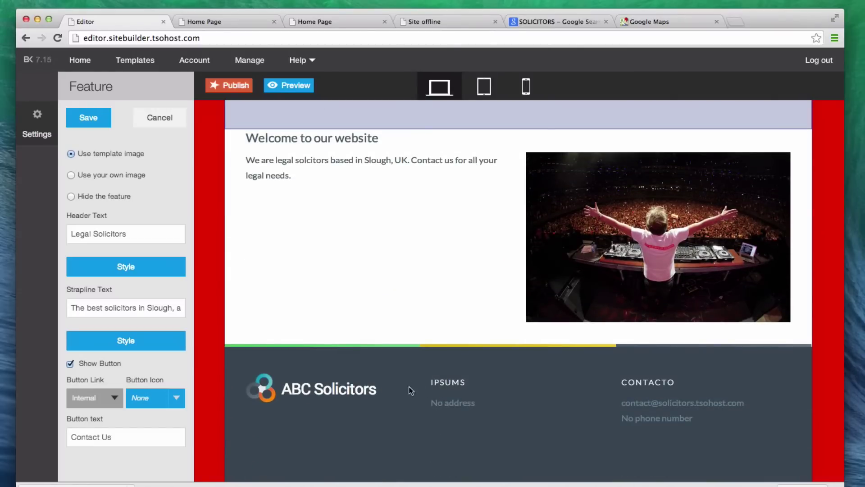
# Rename the IPSUMS footer heading to 'Address'
pyautogui.click(434, 387)
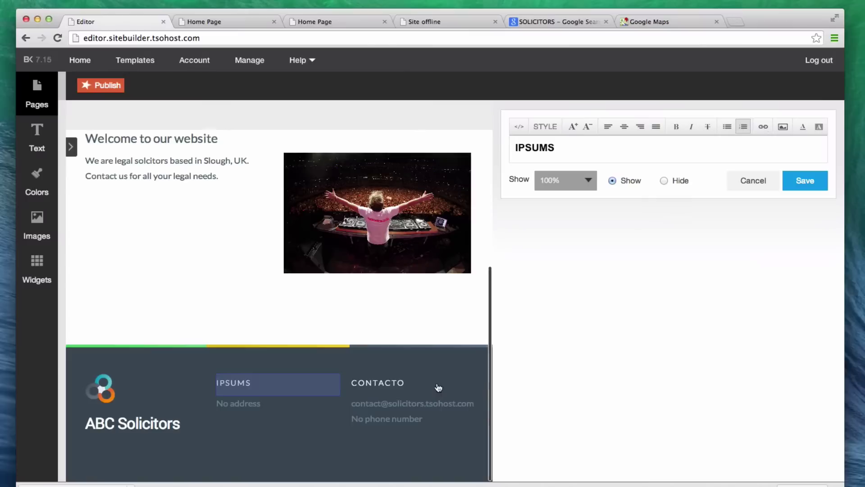
pyautogui.doubleClick(561, 139)
pyautogui.write('Adddr')
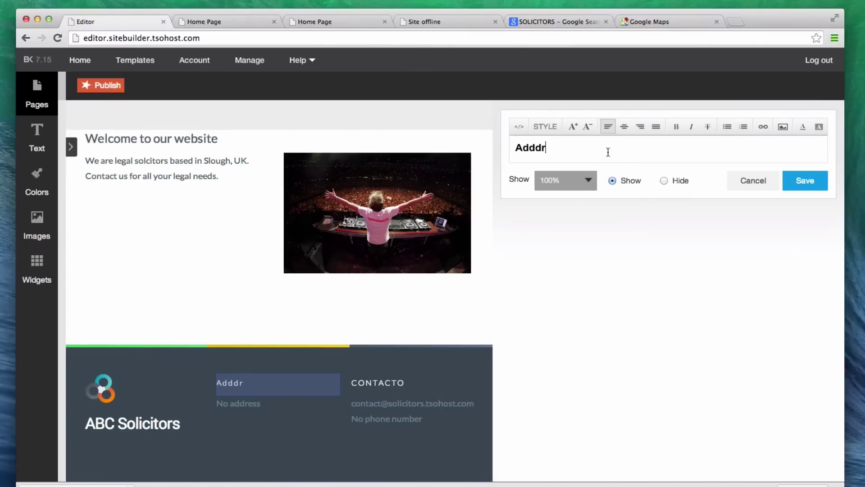
pyautogui.press('BackSpace')
pyautogui.press('BackSpace')
pyautogui.write('ress')
pyautogui.click(806, 181)
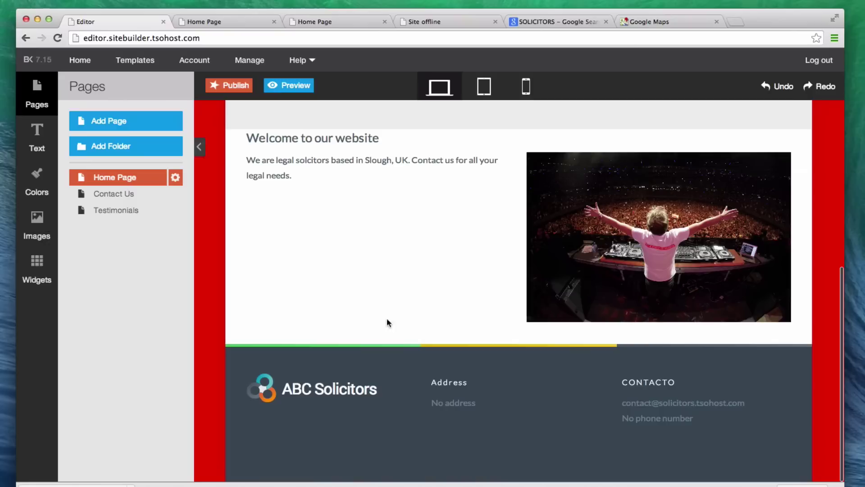
# Enter the firm's street address and town in the footer address widget and save
pyautogui.click(444, 402)
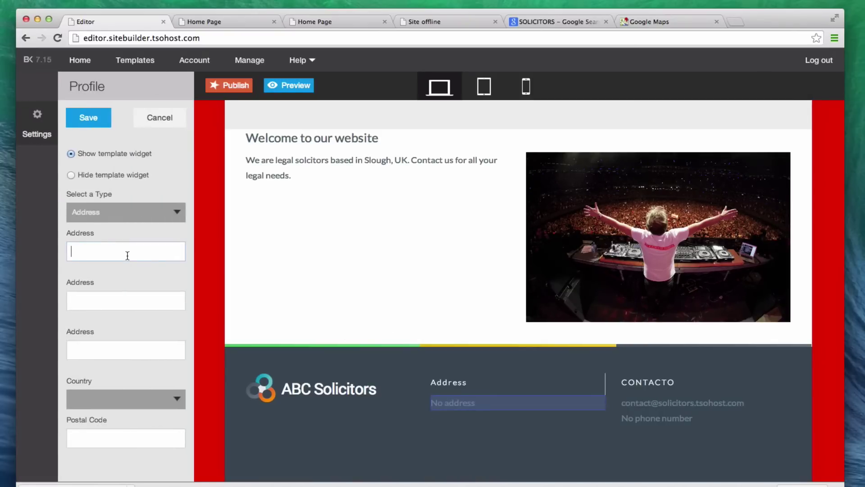
pyautogui.write('123 Hill Street')
pyautogui.press('Tab')
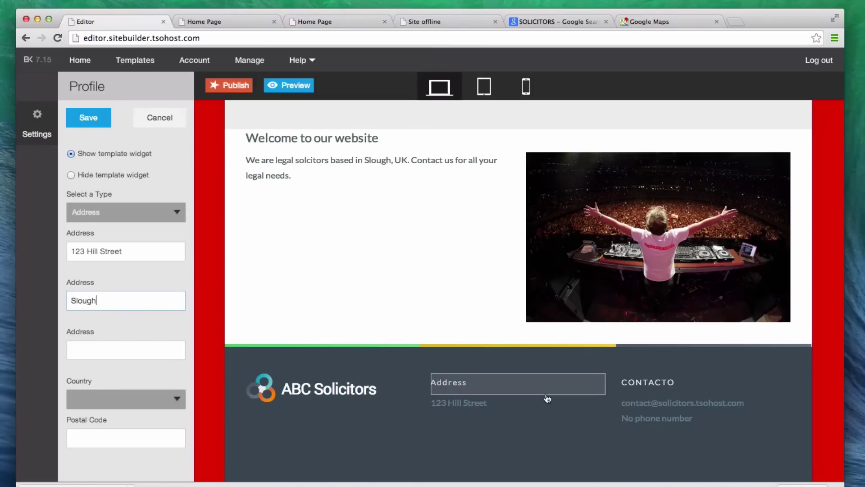
pyautogui.click(99, 119)
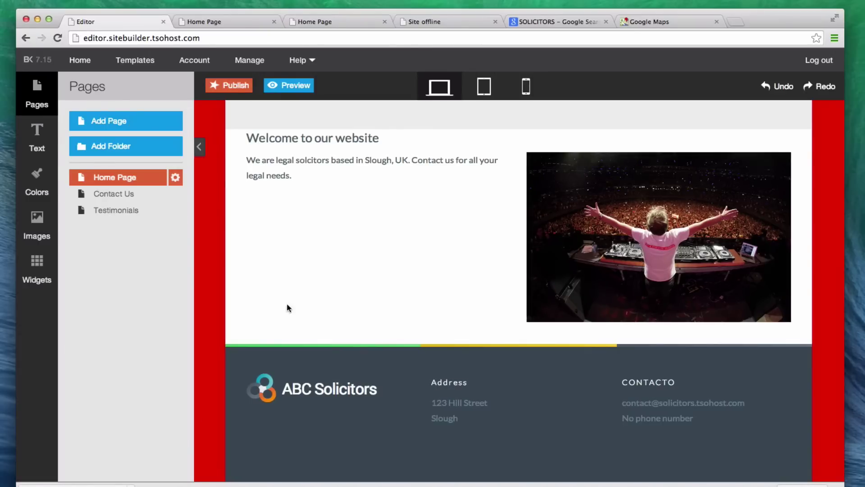
# Hide the phone number entry in the footer
pyautogui.click(662, 416)
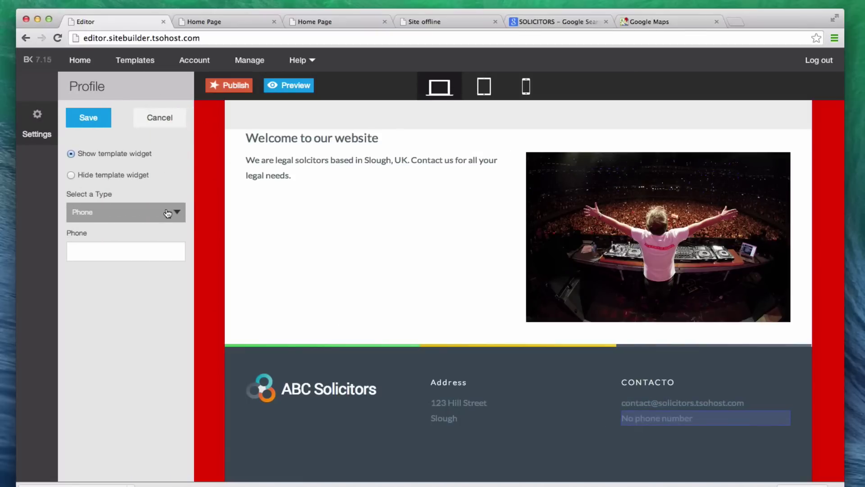
pyautogui.click(135, 176)
pyautogui.click(91, 118)
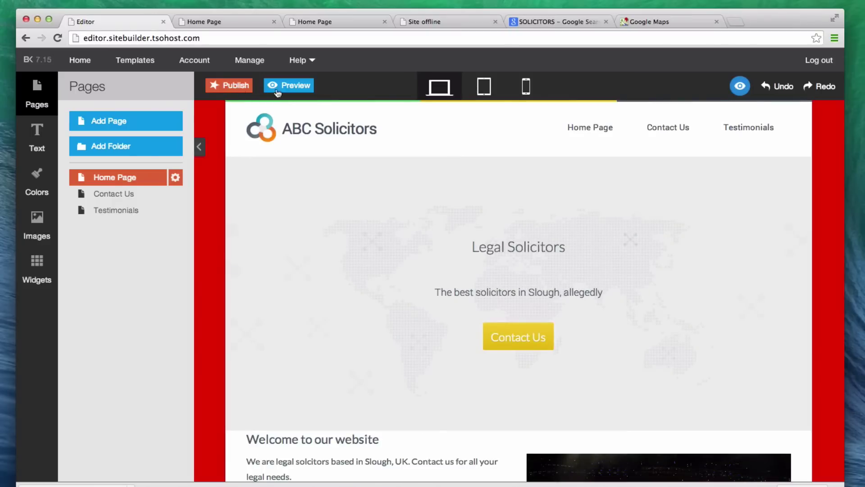
# Preview the Home Page at tablet and mobile sizes, then return to desktop view
pyautogui.click(485, 88)
pyautogui.click(516, 89)
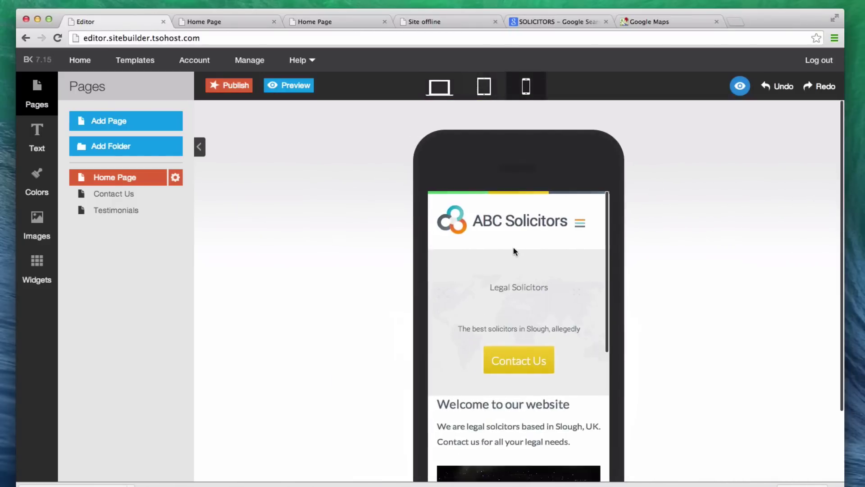
pyautogui.click(446, 91)
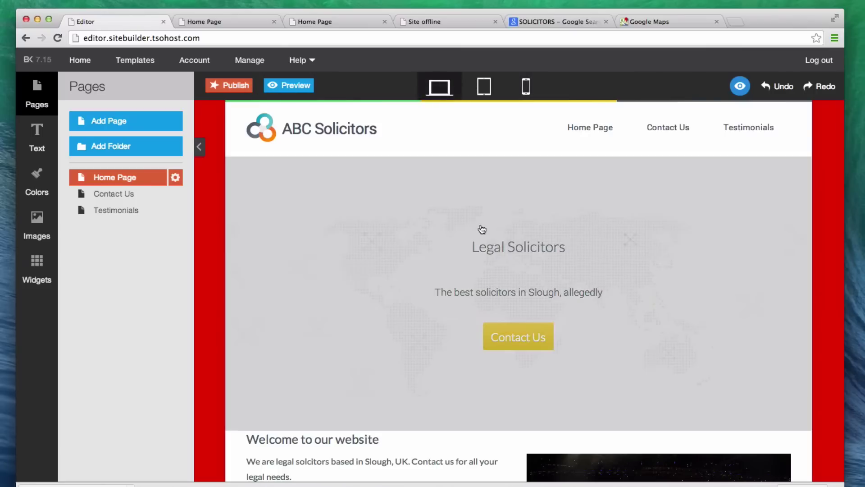
pyautogui.scroll(-5, 463, 232)
pyautogui.scroll(5, 392, 257)
# Set the hero Feature to use your own image, choosing the wooden gavel picture, and save
pyautogui.click(382, 263)
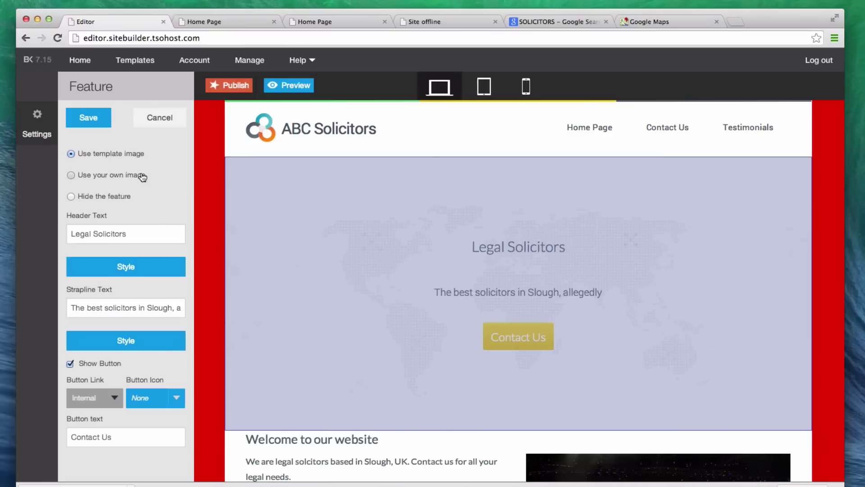
pyautogui.click(142, 177)
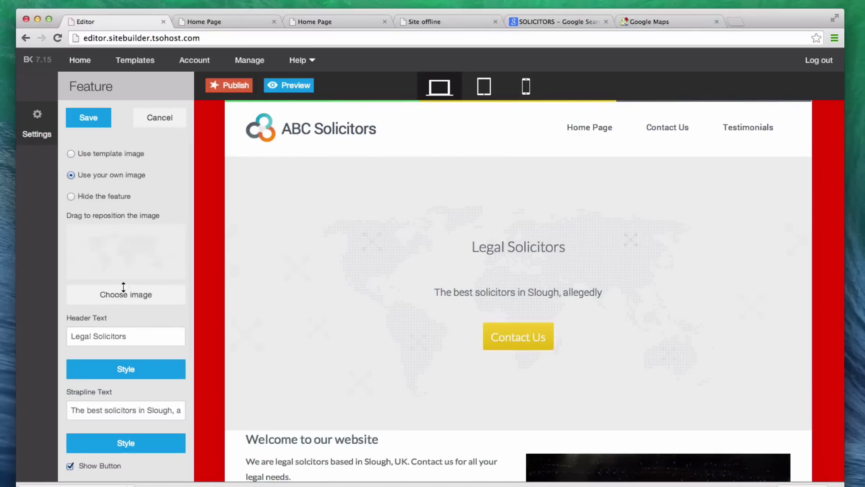
pyautogui.click(123, 292)
pyautogui.click(183, 282)
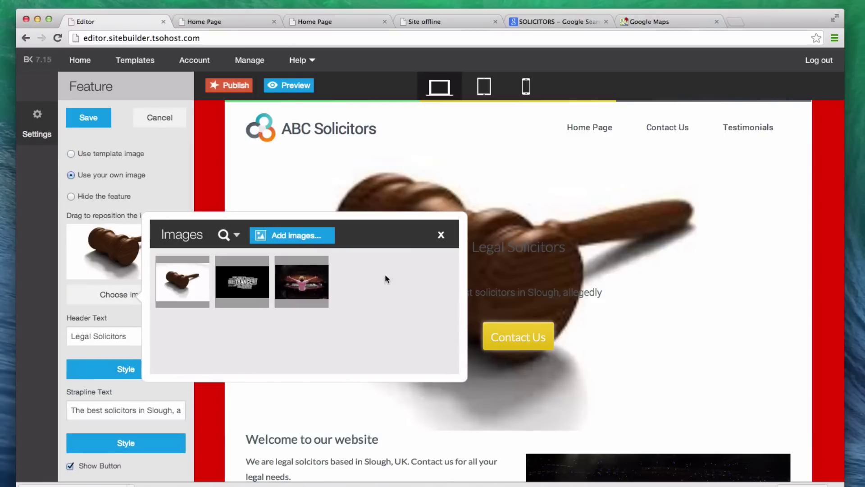
pyautogui.click(438, 236)
pyautogui.click(90, 118)
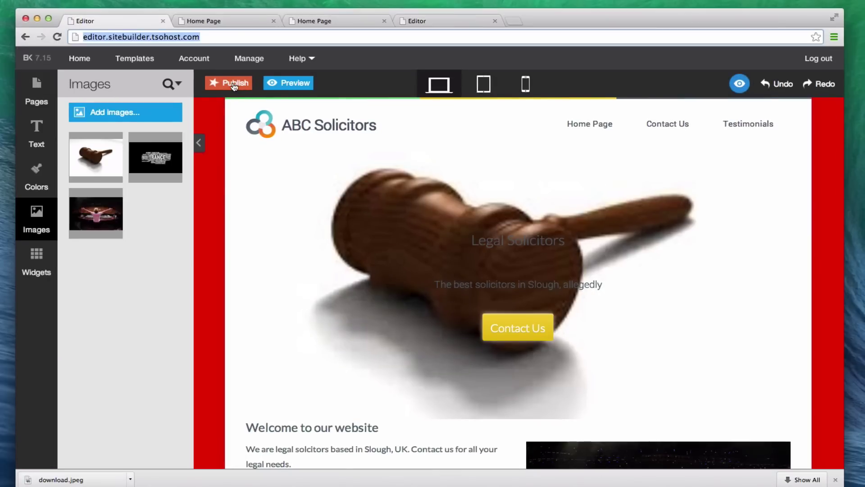
# Publish the ABC Solicitors site and view the live Home Page
pyautogui.click(235, 85)
pyautogui.click(520, 161)
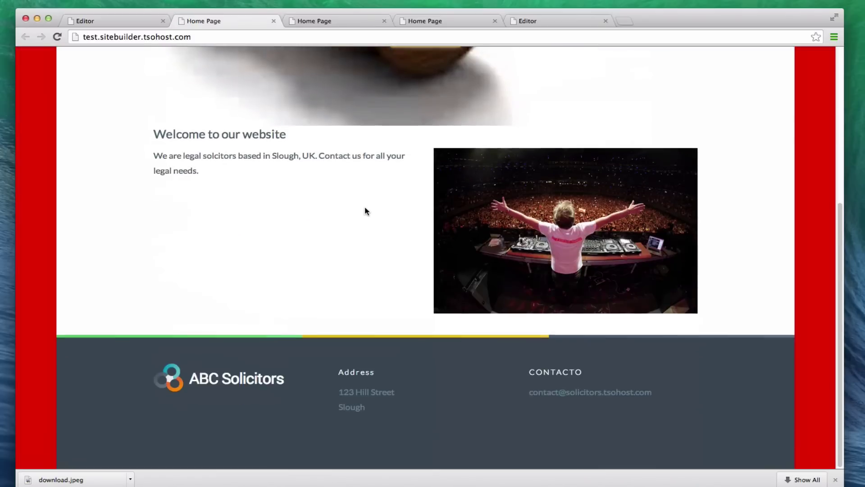
pyautogui.scroll(5, 366, 211)
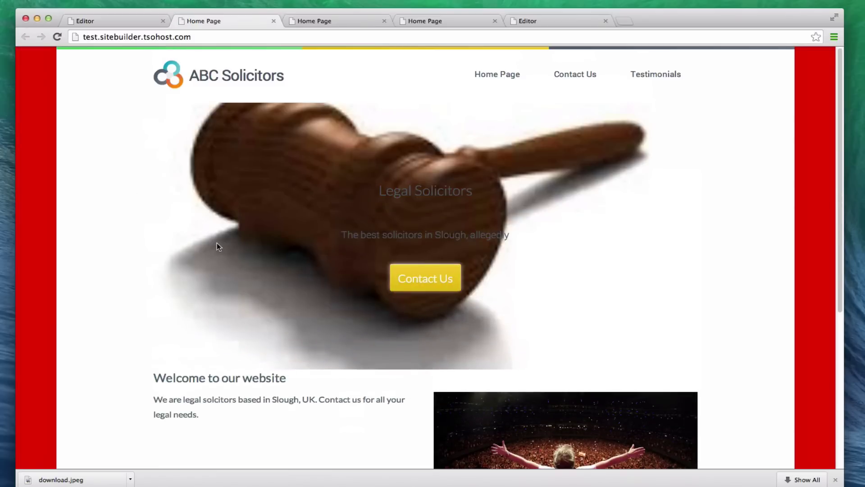
pyautogui.scroll(-5, 313, 328)
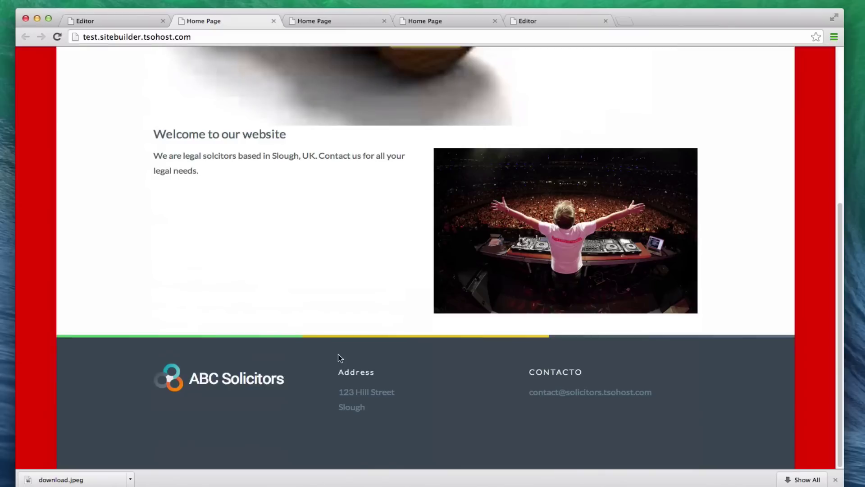
pyautogui.scroll(5, 388, 351)
# On the live Contact page, submit a test e-mail address with message 'tesdfsdfsdf'
pyautogui.click(411, 270)
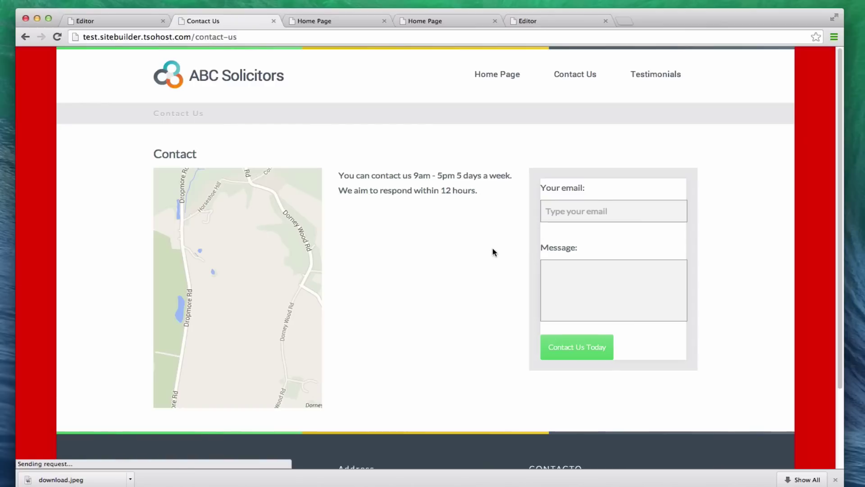
pyautogui.click(561, 218)
pyautogui.write('test@test,c')
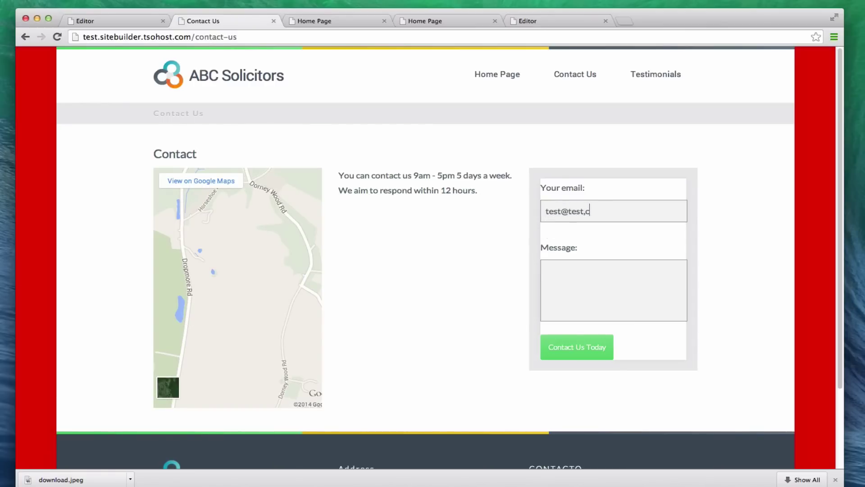
pyautogui.write('in')
pyautogui.press('BackSpace')
pyautogui.press('BackSpace')
pyautogui.press('BackSpace')
pyautogui.press('BackSpace')
pyautogui.write('.com')
pyautogui.press('Tab')
pyautogui.write('tesdfsdfsdf')
pyautogui.click(590, 347)
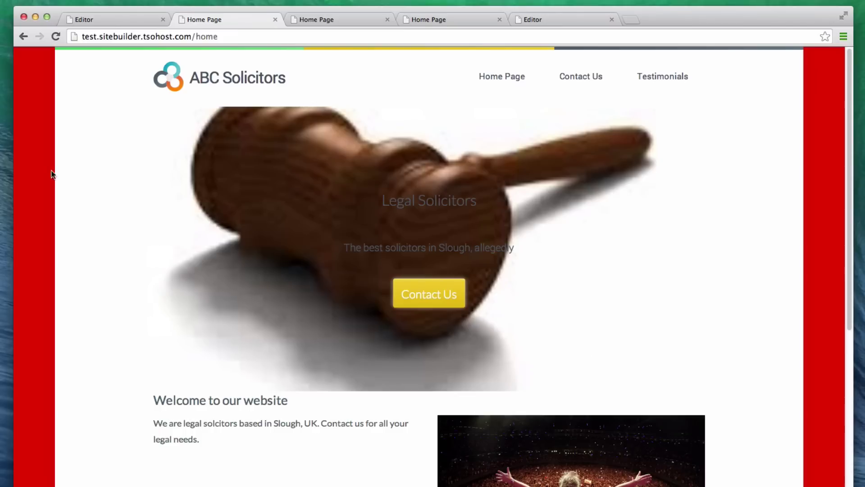
# Return to the live Home Page and scroll through it
pyautogui.click(510, 83)
pyautogui.scroll(-5, 799, 371)
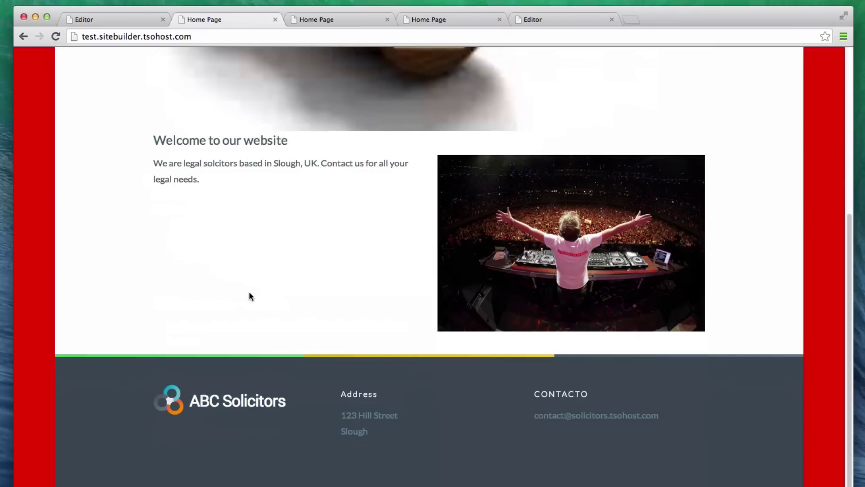
pyautogui.scroll(5, 250, 293)
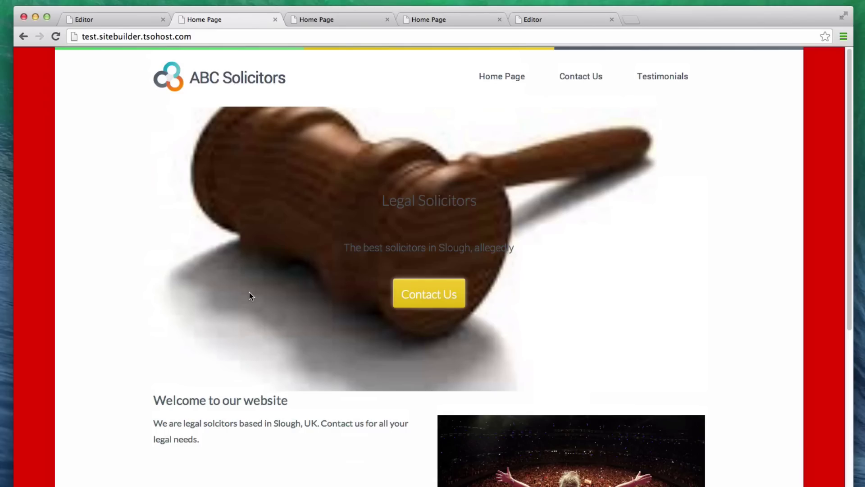